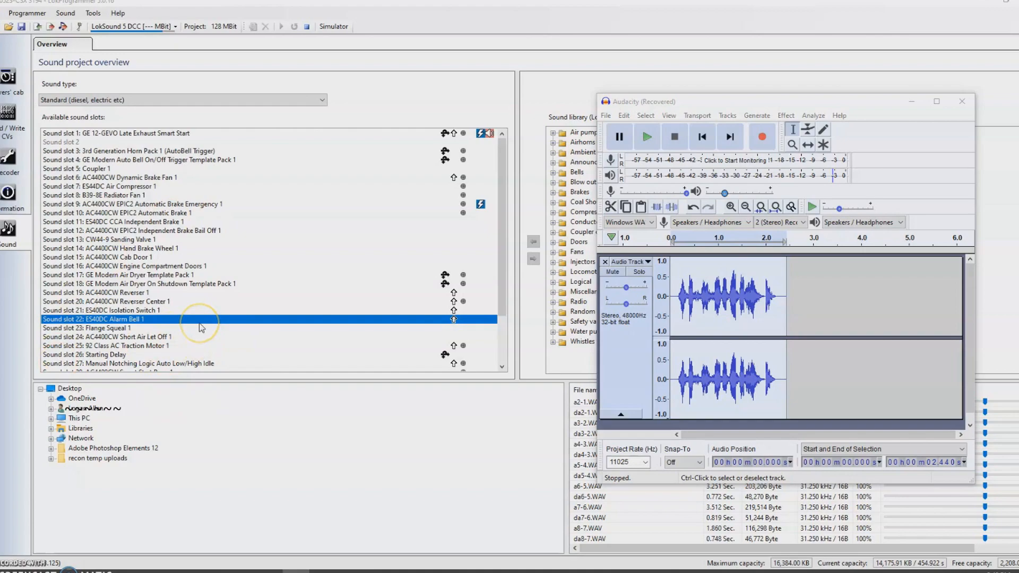
Step: In Audacity, select the whole audio clip and export it as a WAV file named radioshort in the 3194 folder
left_click(203, 320)
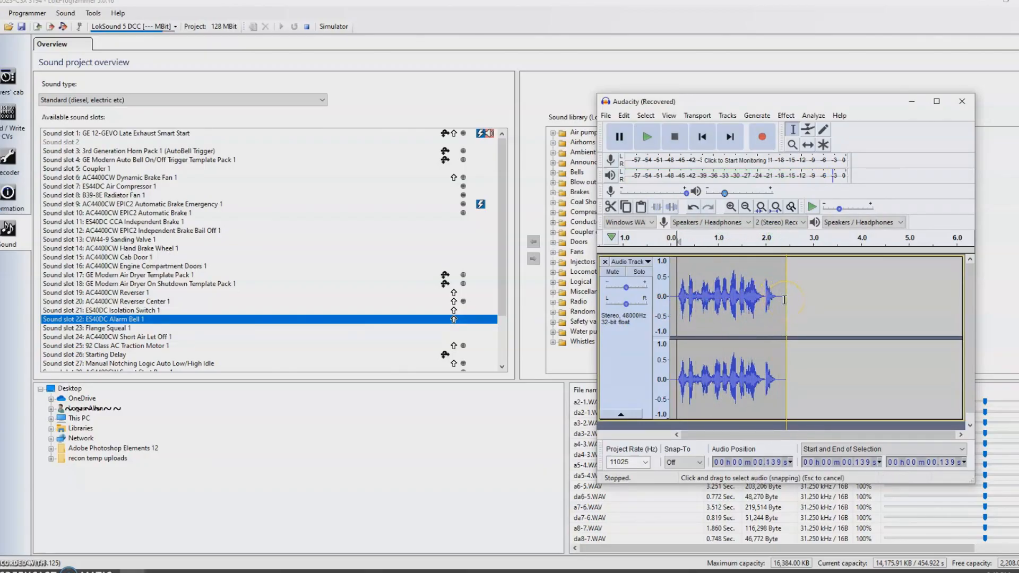
double_click(760, 313)
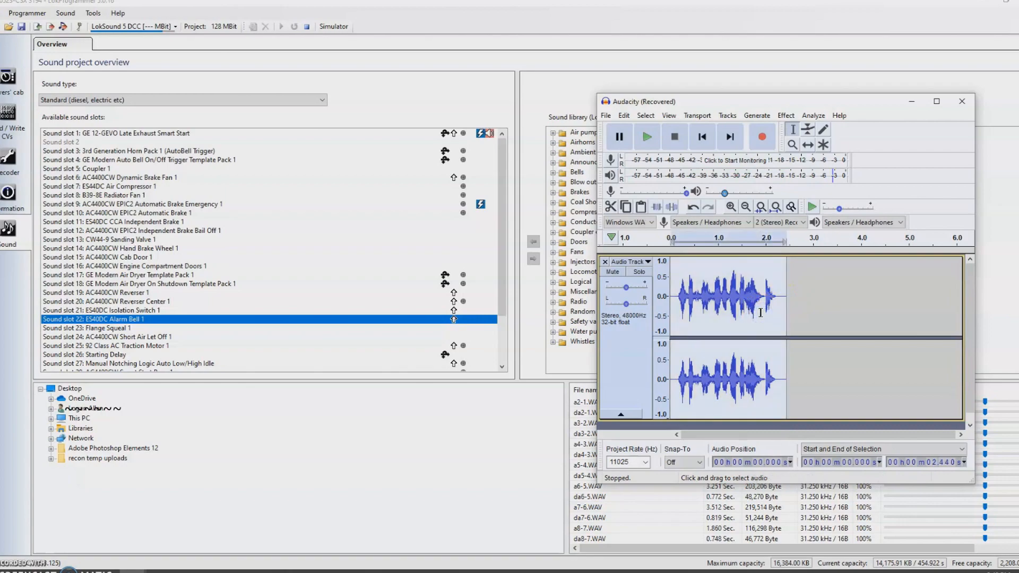
left_click(605, 117)
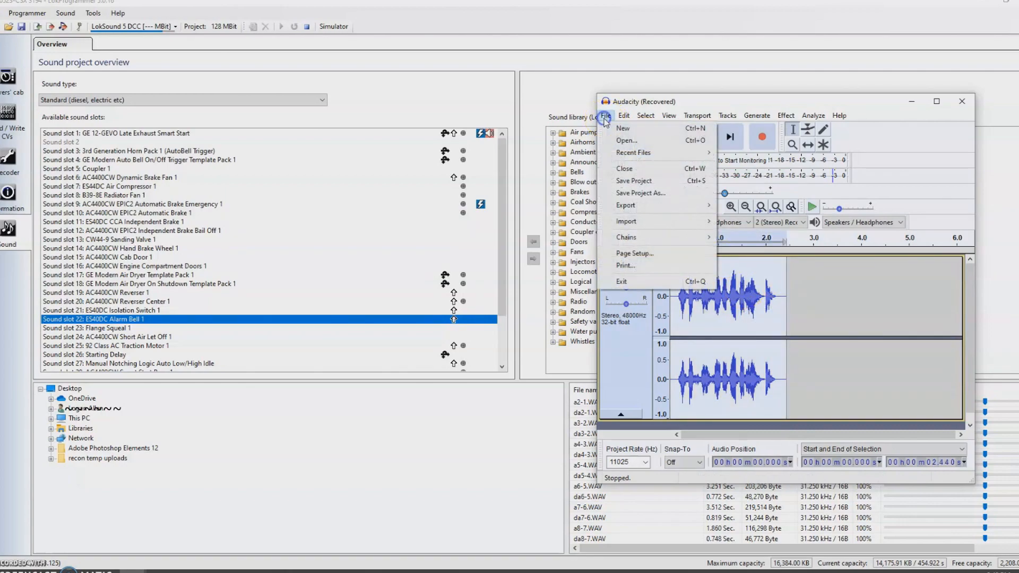
mouse_move(620, 207)
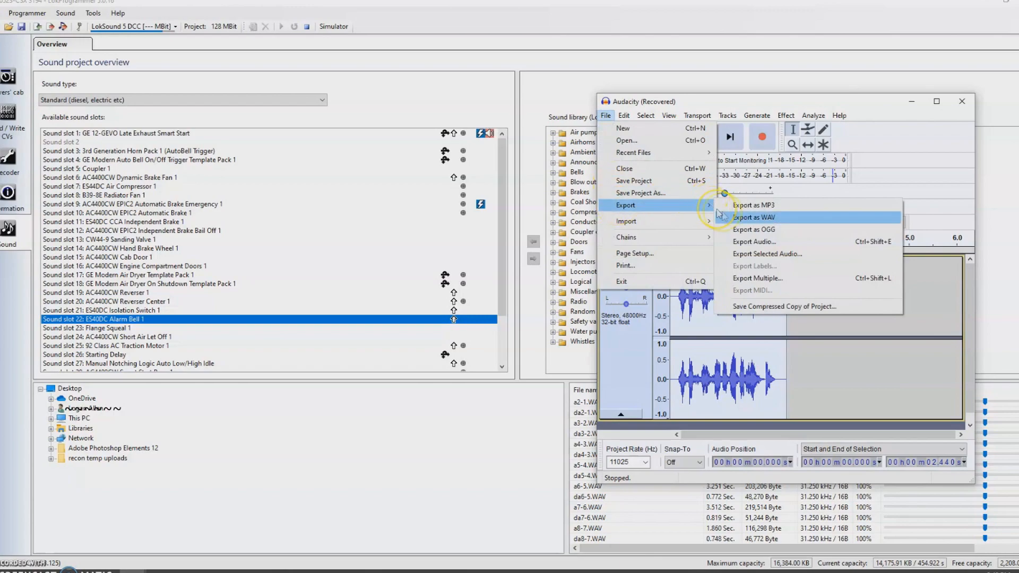
left_click(734, 217)
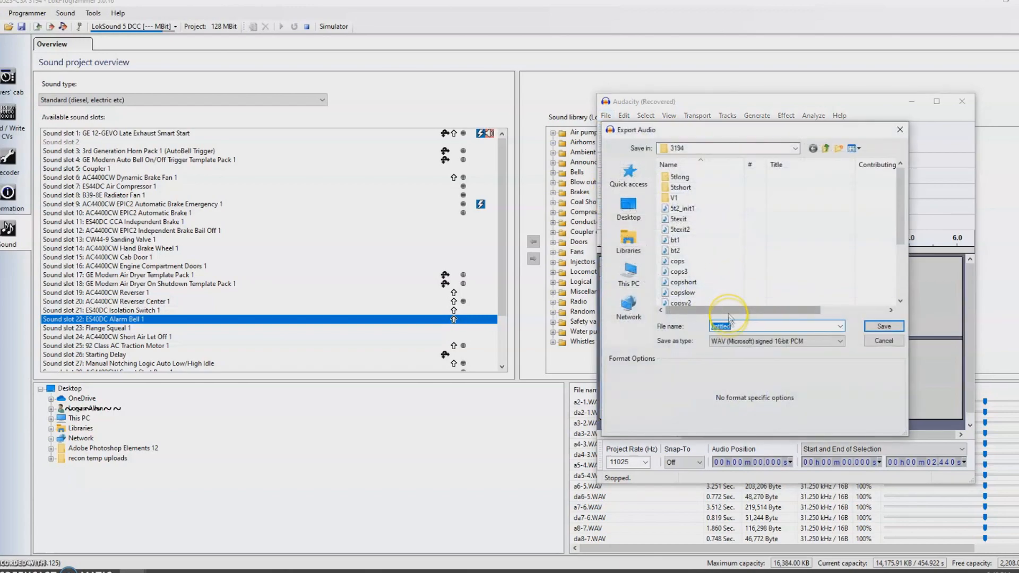
type("\\")
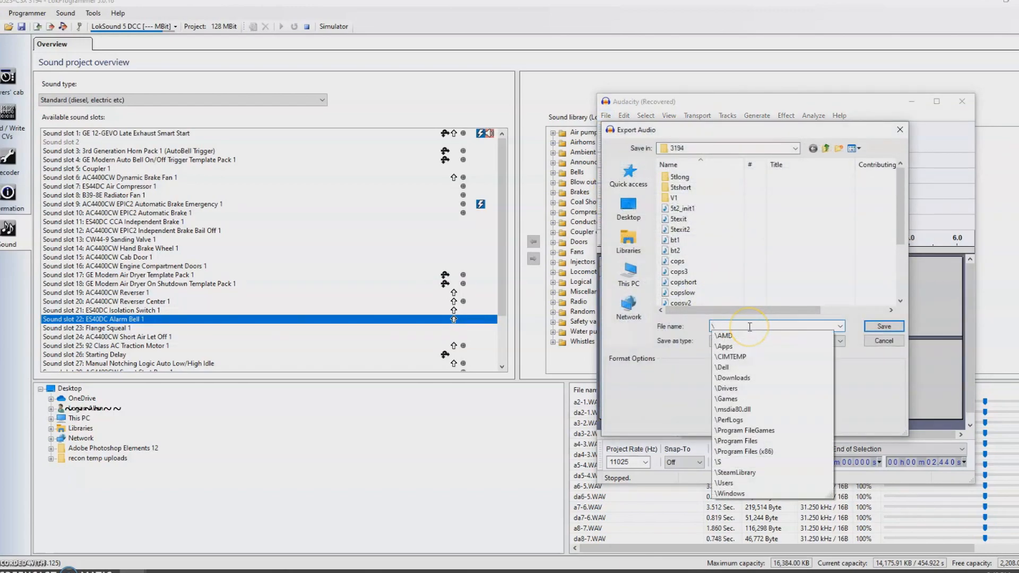
key("BackSpace")
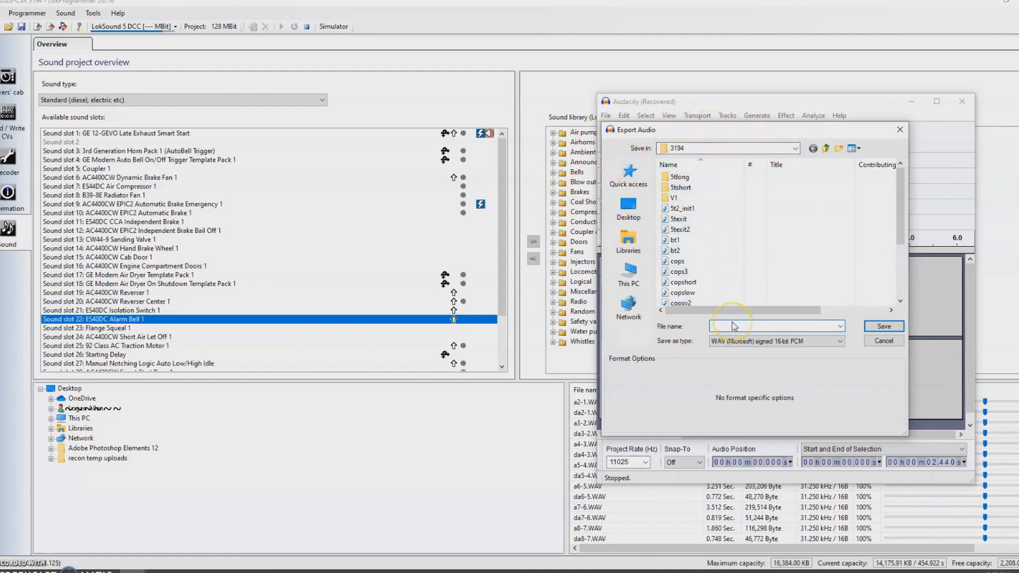
type("radioshort")
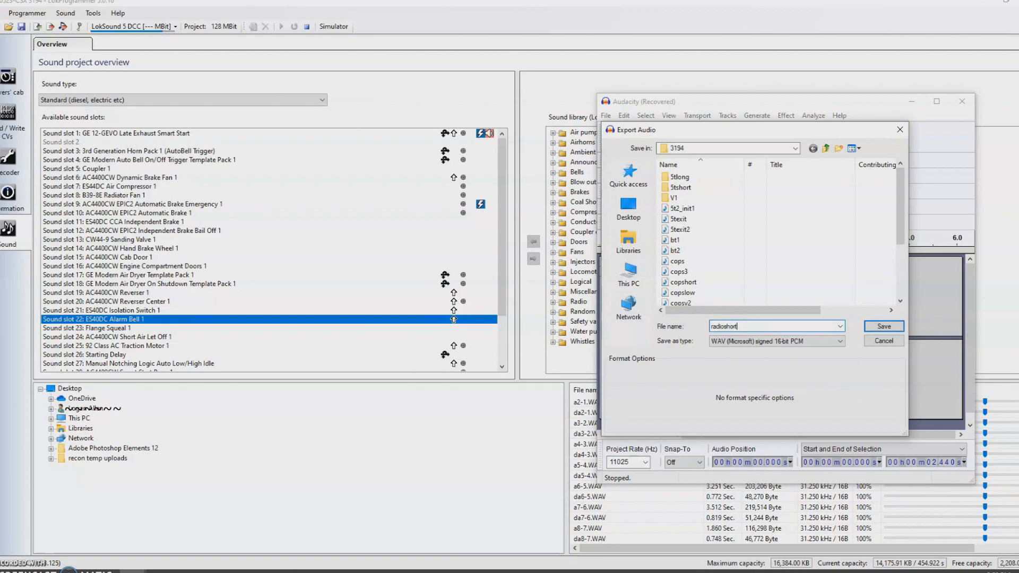
key("Return")
key("Return")
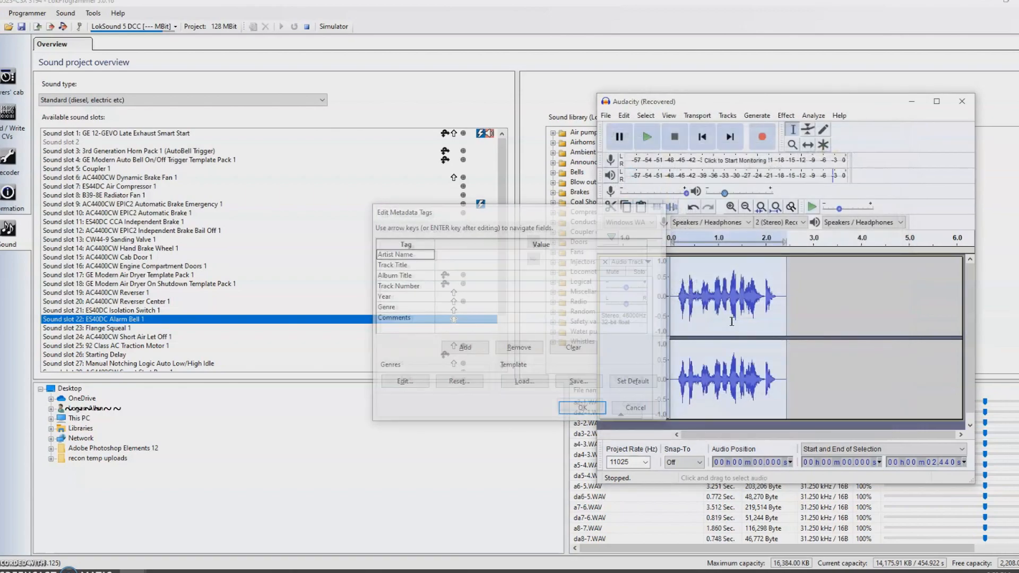
Step: Display the list of available project sample rates for the audio clip
left_click(711, 331)
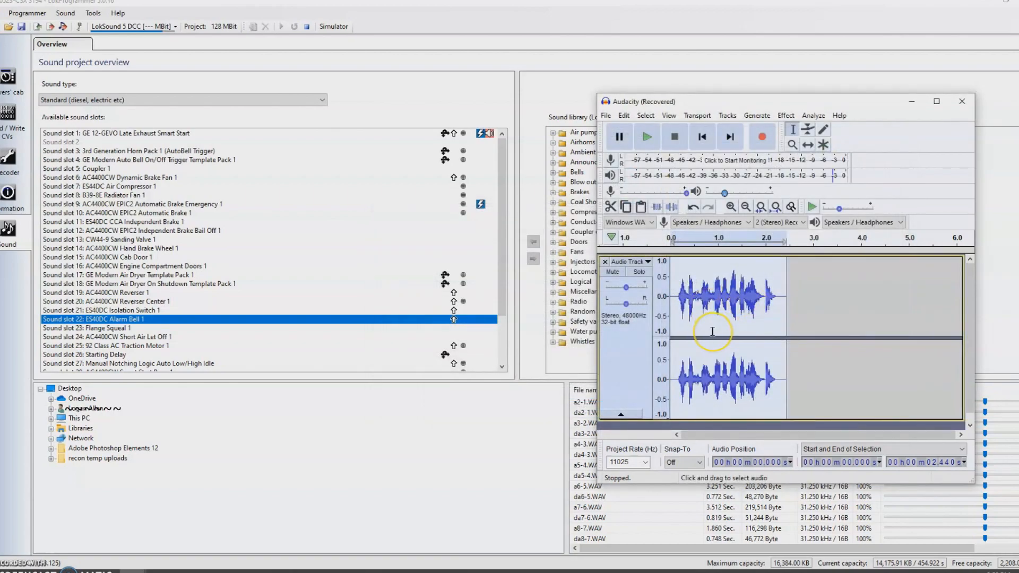
left_click(645, 461)
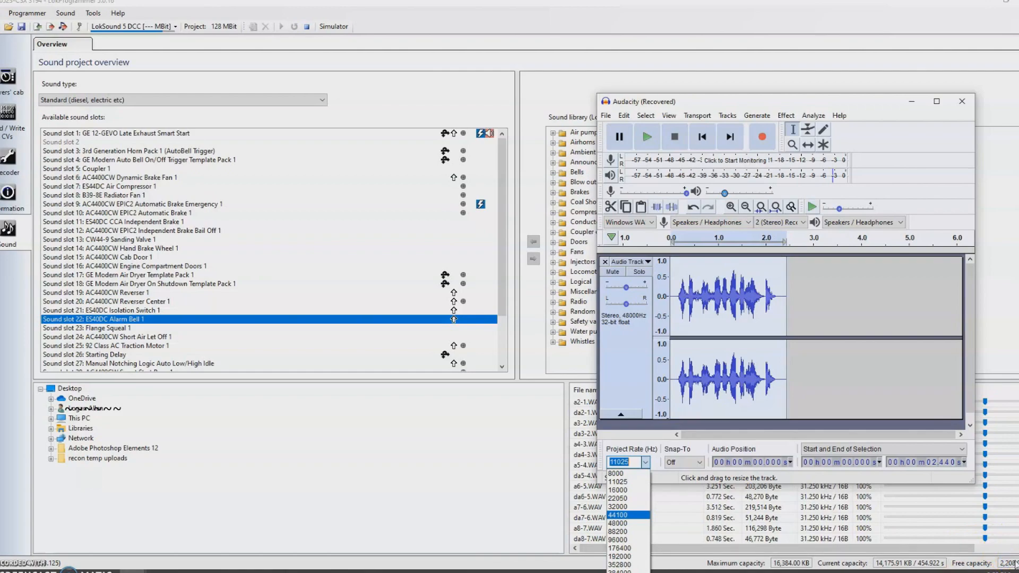
Step: Switch to LokProgrammer and add the radioshort wave file from the 3194 folder to the sound project
left_click(147, 321)
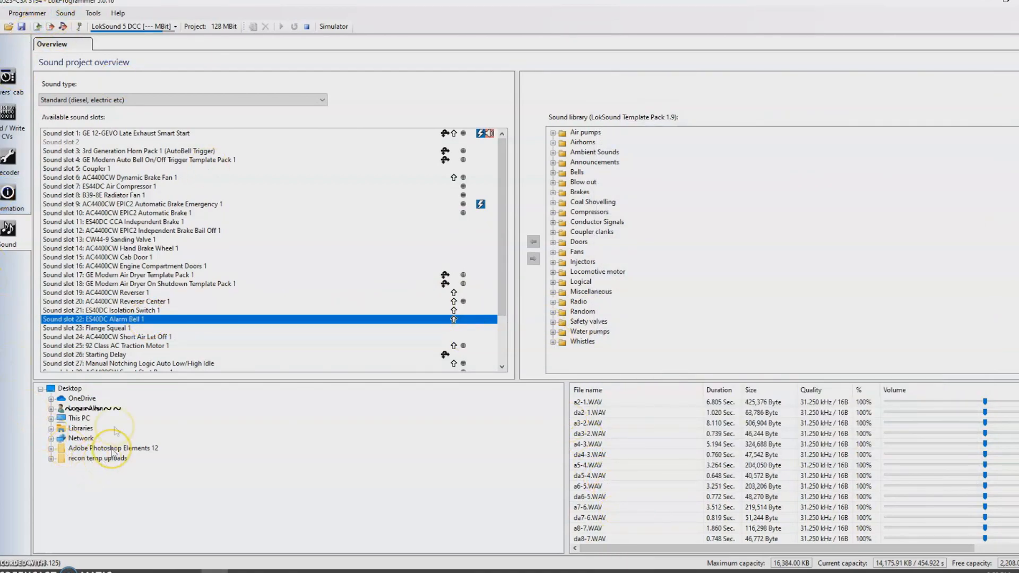
left_click(66, 13)
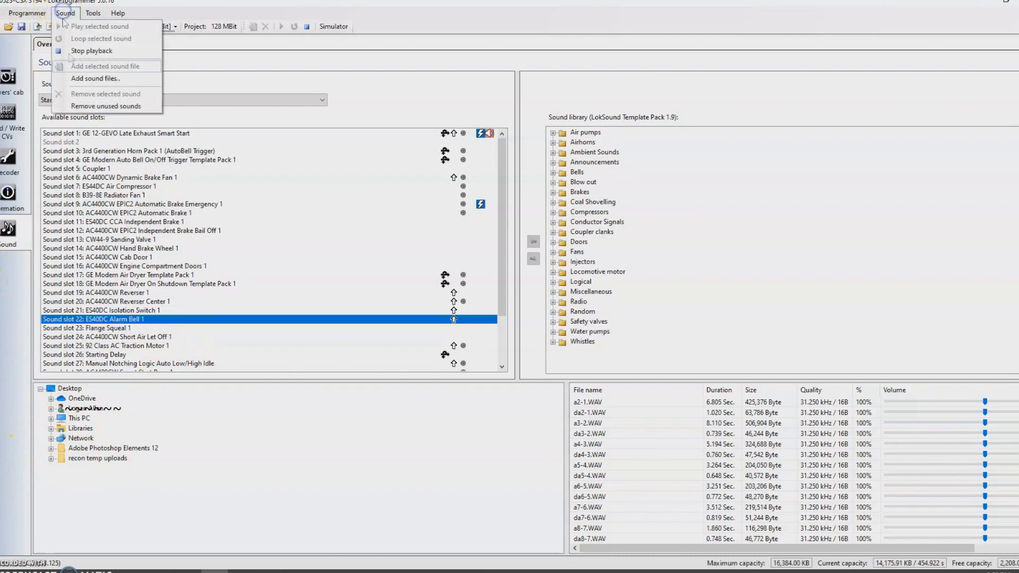
left_click(78, 80)
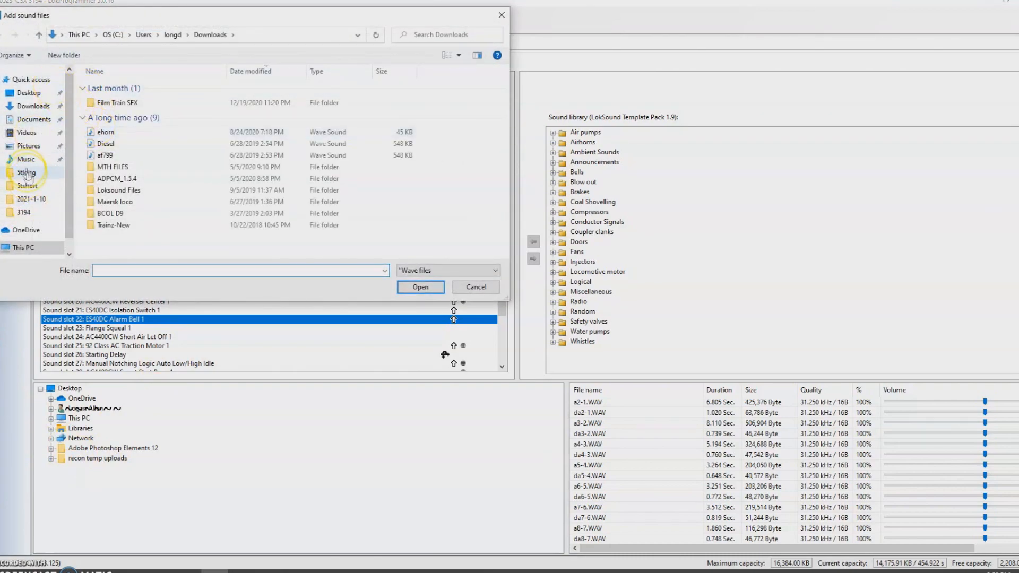
left_click(23, 212)
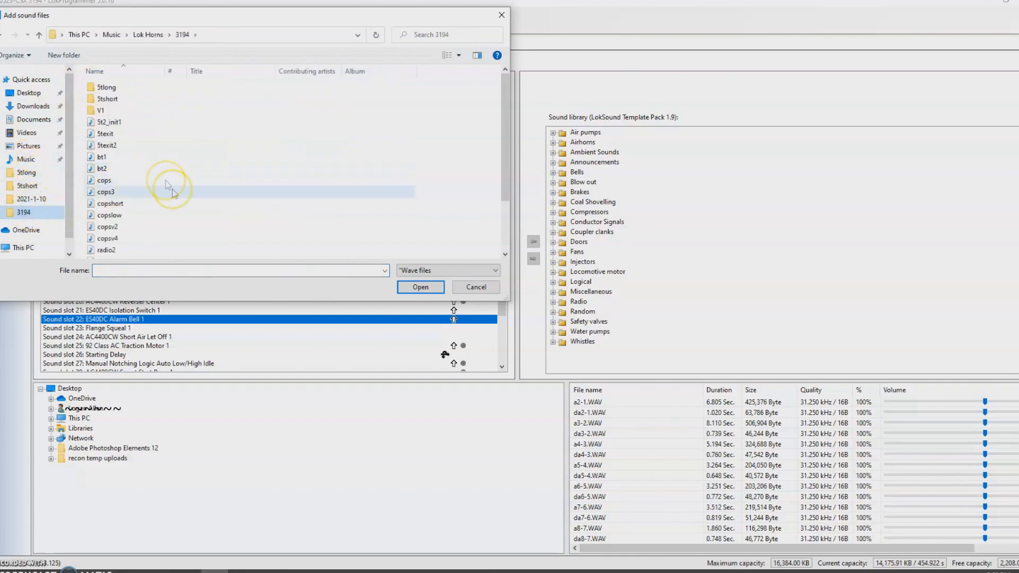
scroll(168, 184, "down", 2)
left_click(113, 241)
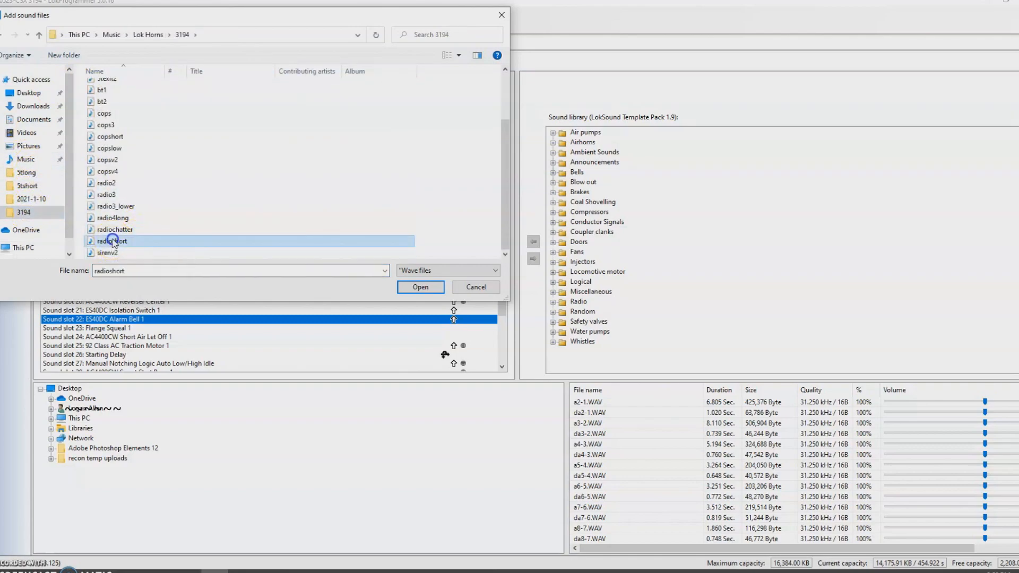
left_click(420, 287)
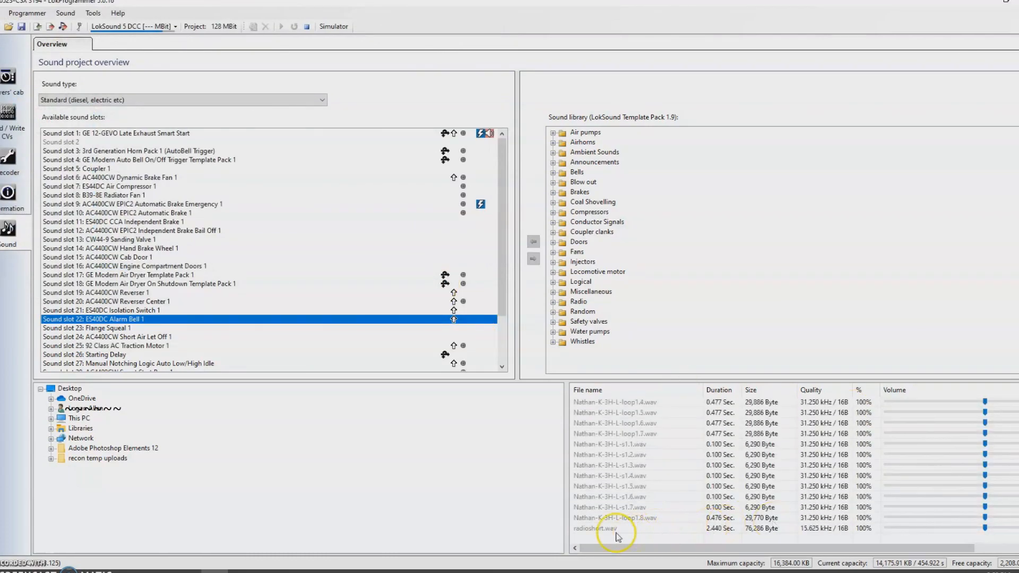
Step: Raise the volume of radioshort.wav to 180% in the project's sound file list
left_click(615, 529)
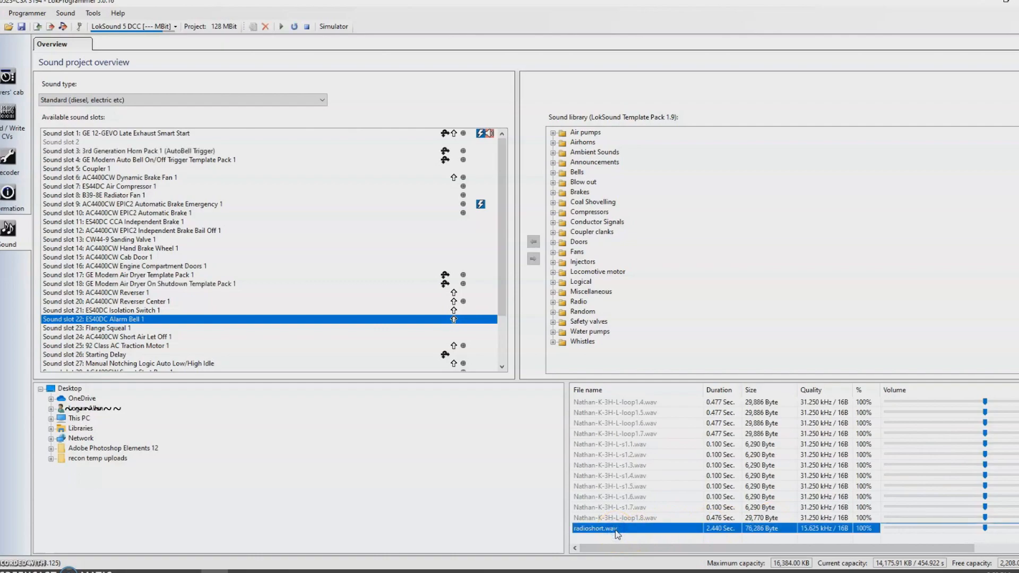
left_click(670, 537)
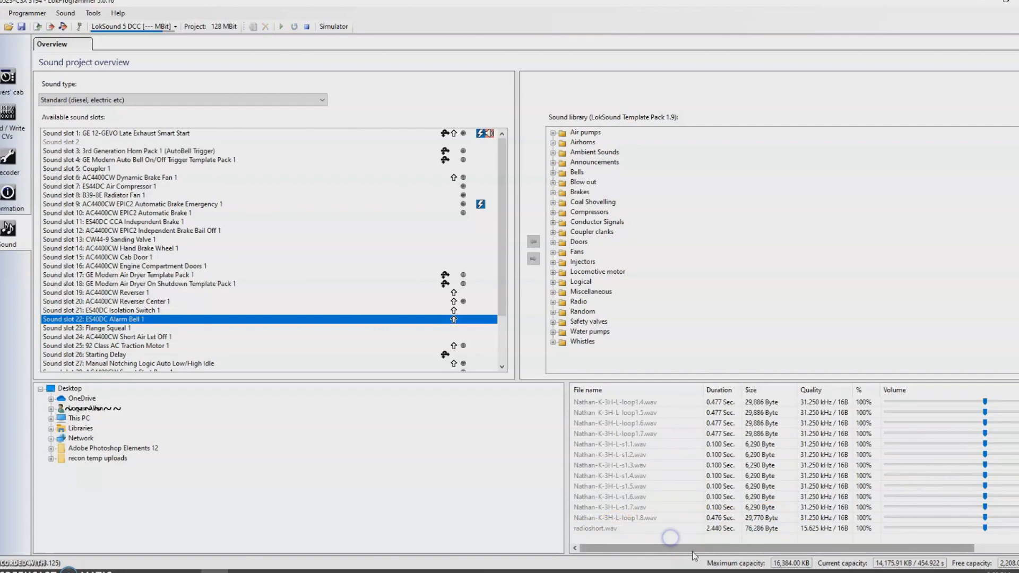
left_click_drag(693, 548, 743, 548)
left_click(928, 528)
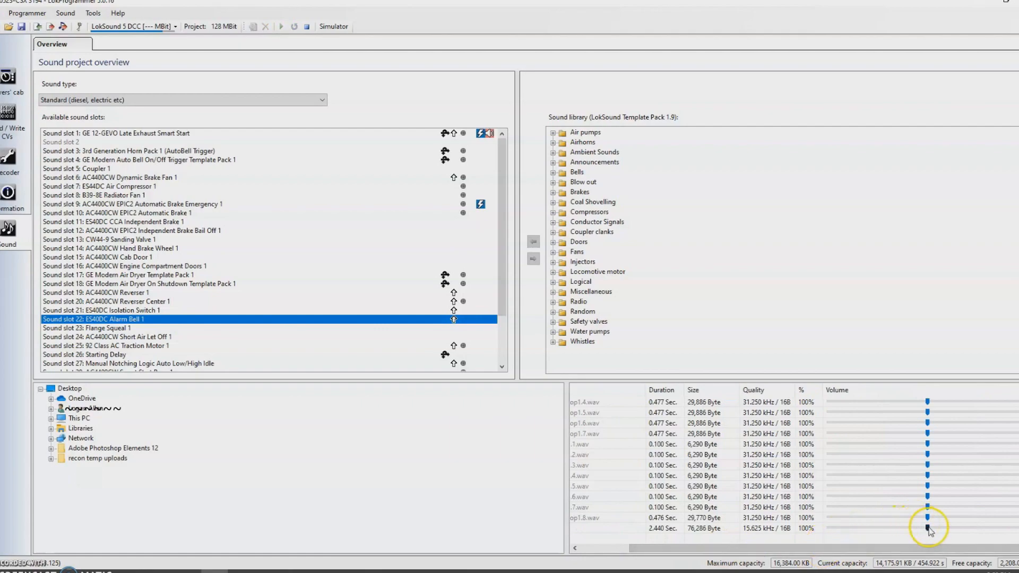
left_click_drag(929, 530, 1008, 532)
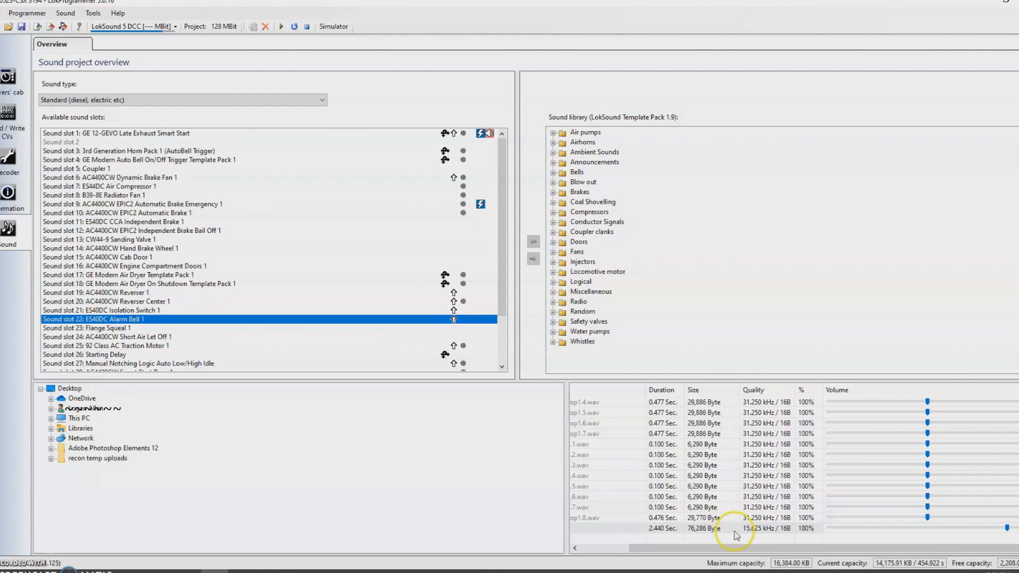
left_click(604, 547)
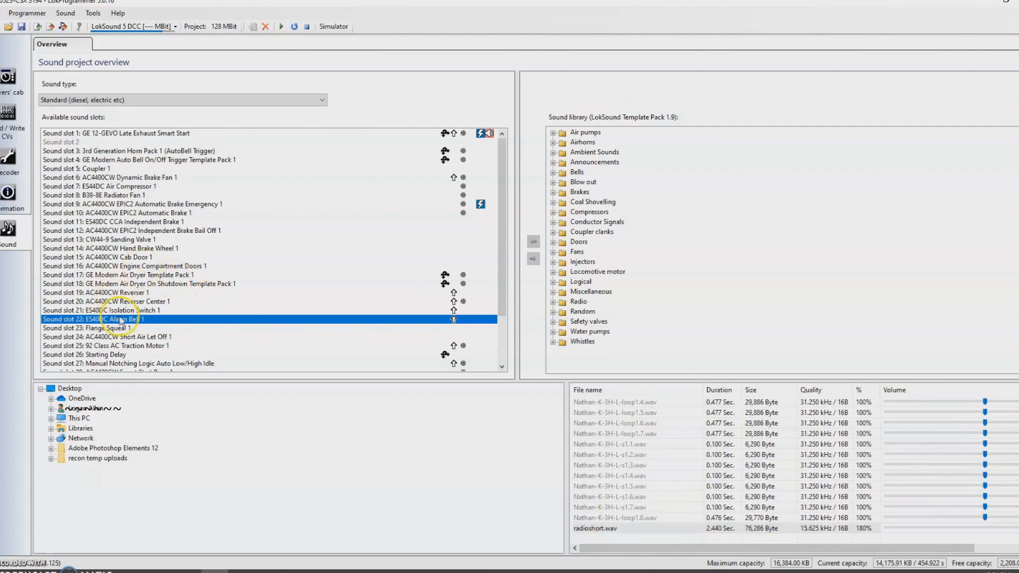
Step: Delete the ES40DC Isolation Switch 1 sound from sound slot 21
left_click(121, 328)
scroll(109, 275, "down", 3)
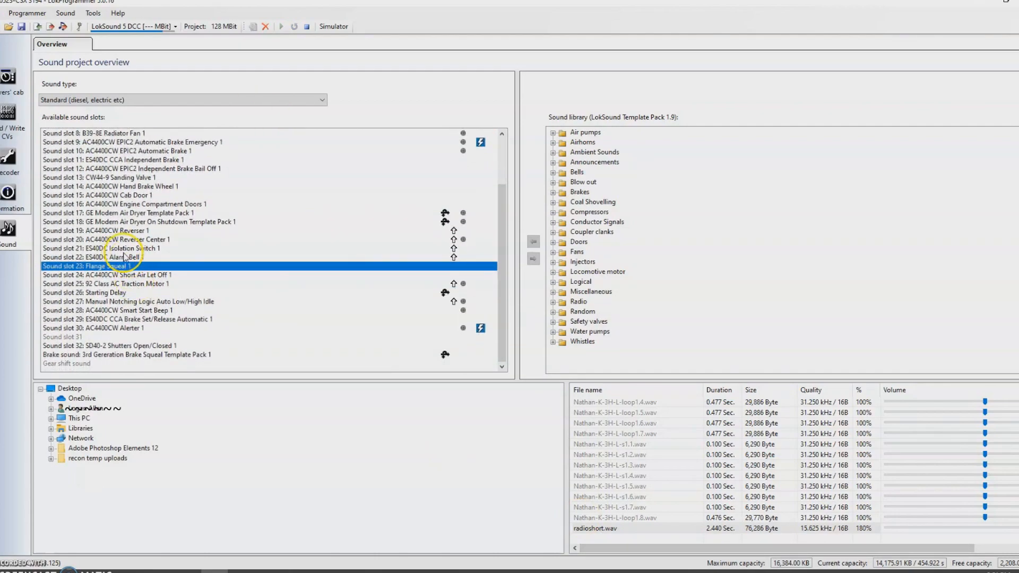
left_click(121, 248)
right_click(133, 250)
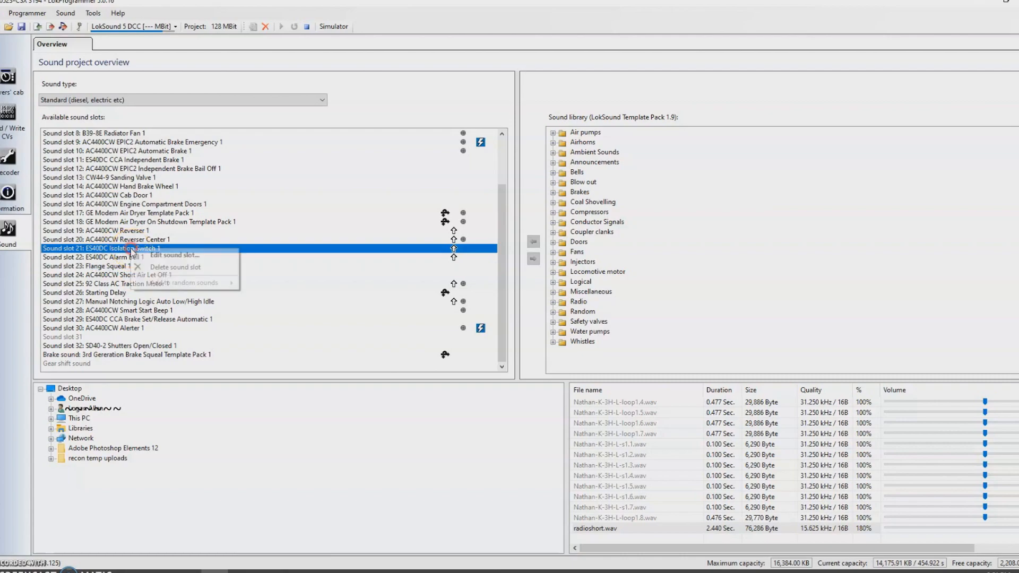
left_click(163, 268)
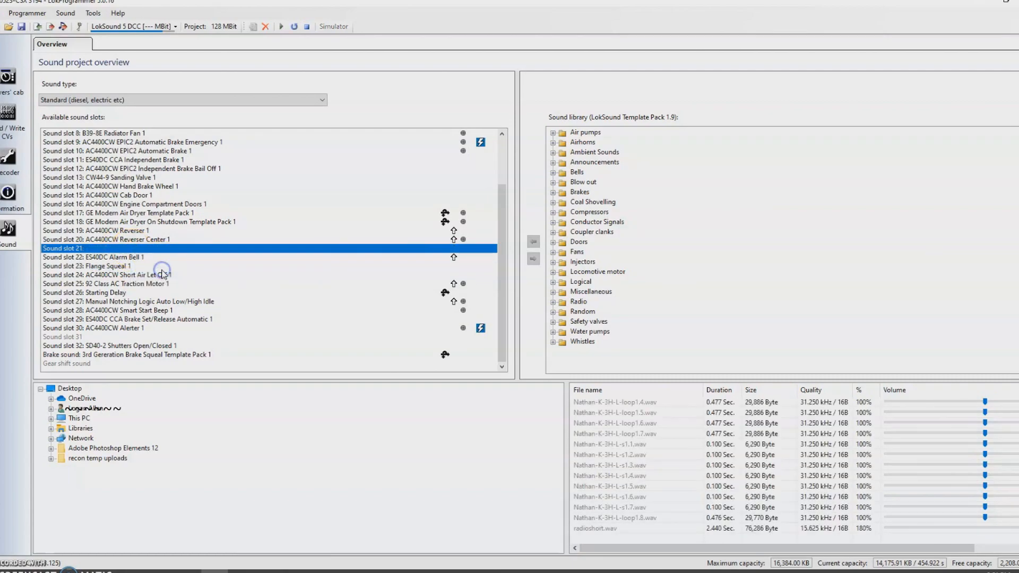
Step: Open the empty sound slot 21 and place radioshort.wav as a state beside the Mute state
double_click(113, 250)
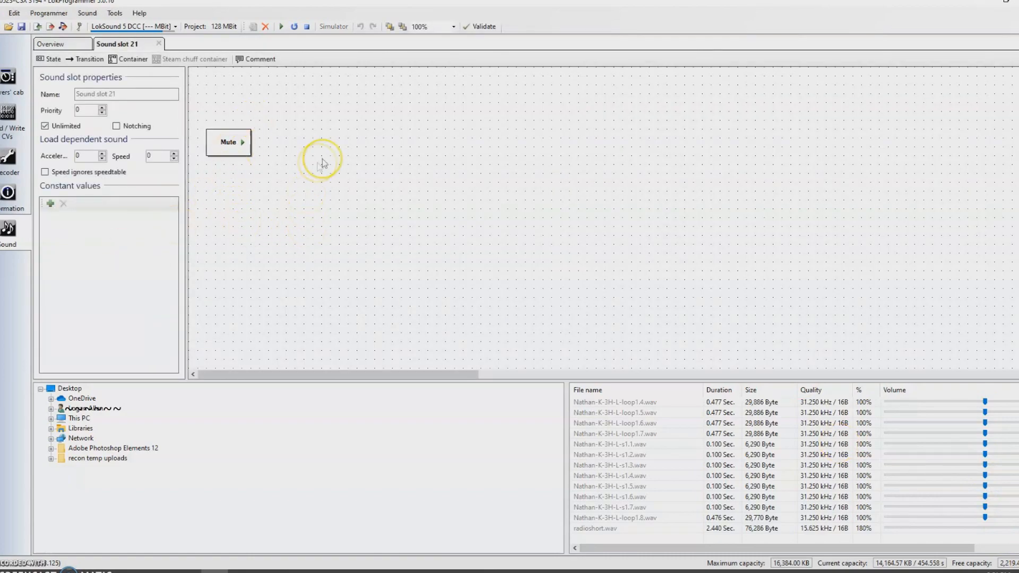
left_click(610, 528)
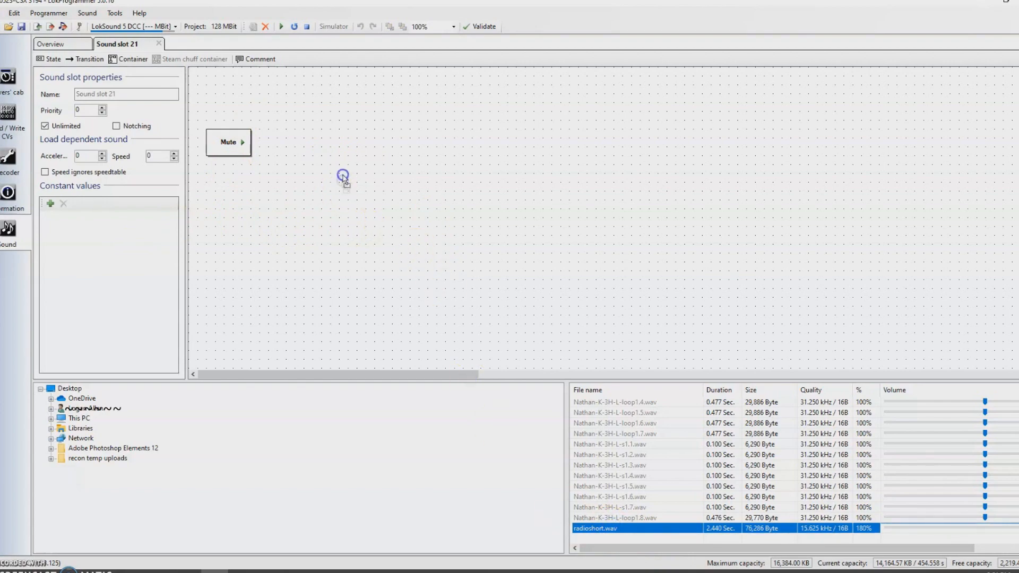
left_click(359, 149)
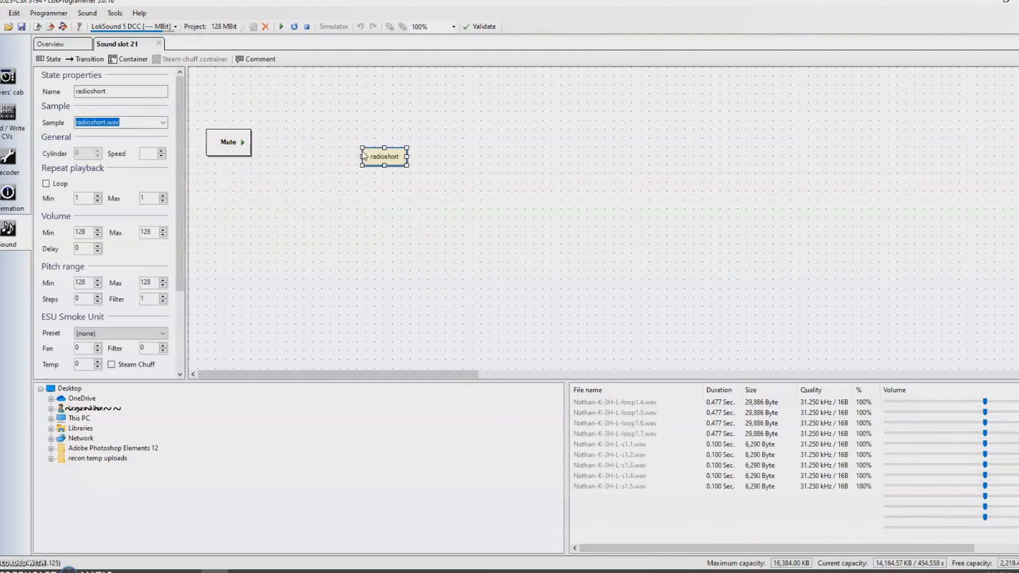
left_click_drag(382, 158, 342, 148)
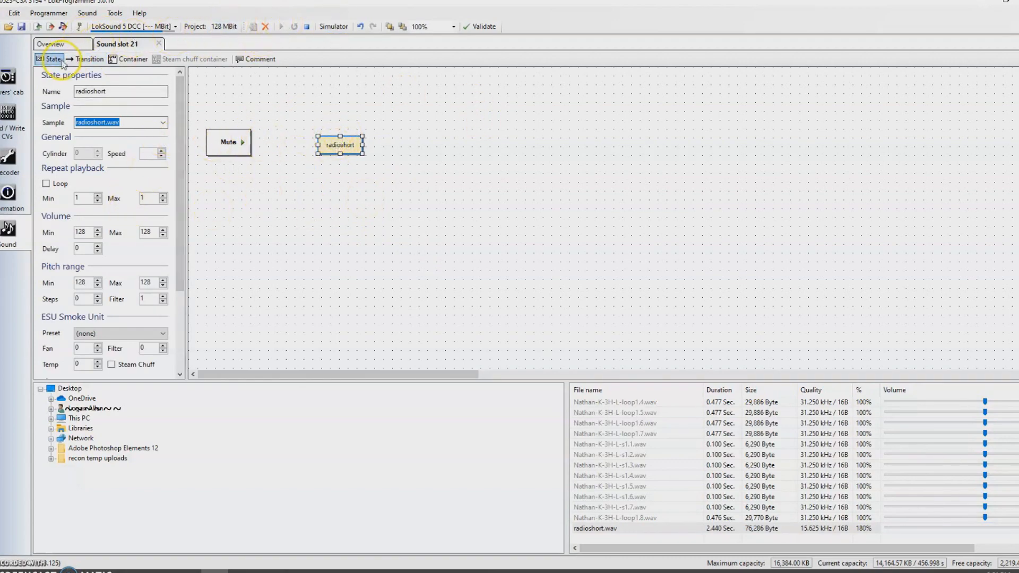
Step: Connect the Mute and radioshort states with transitions in both directions
left_click(85, 59)
mouse_move(244, 149)
left_mouse_down()
mouse_move(329, 151)
mouse_move(223, 141)
mouse_move(242, 141)
left_mouse_up()
left_click(328, 143)
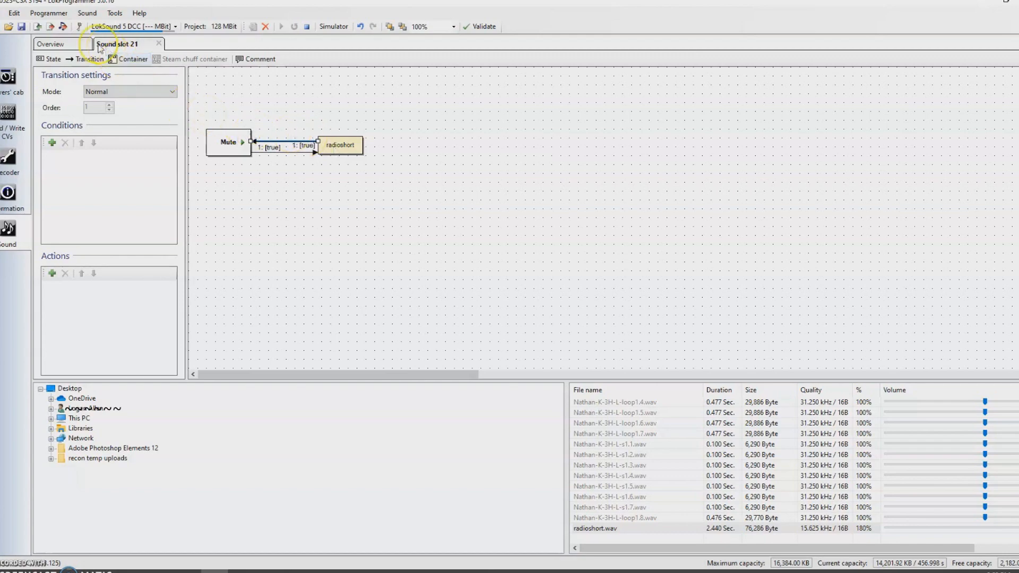
Step: Open the decoder's function mapping and look through the sounds that can be assigned to F14
left_click(52, 44)
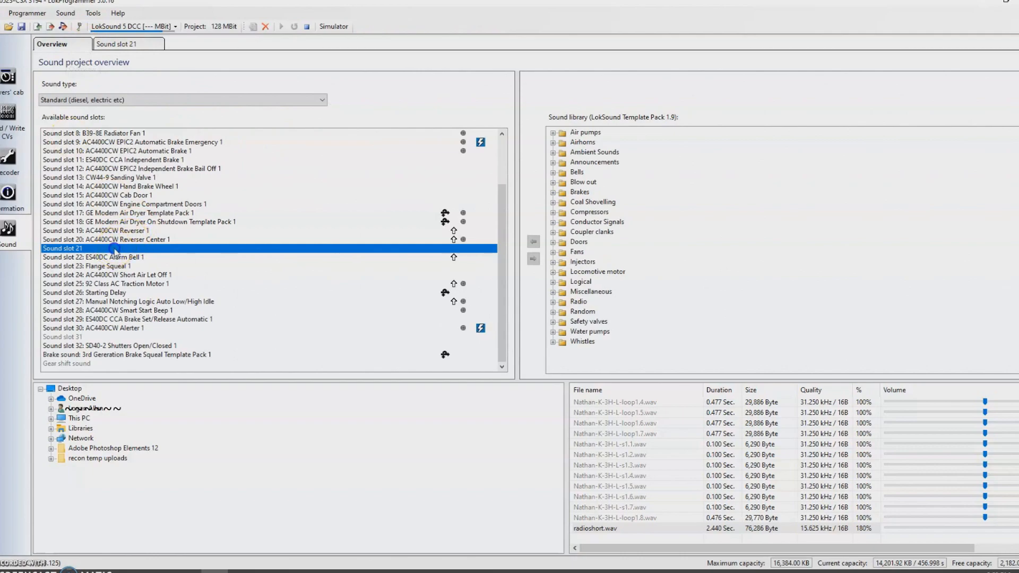
left_click(13, 170)
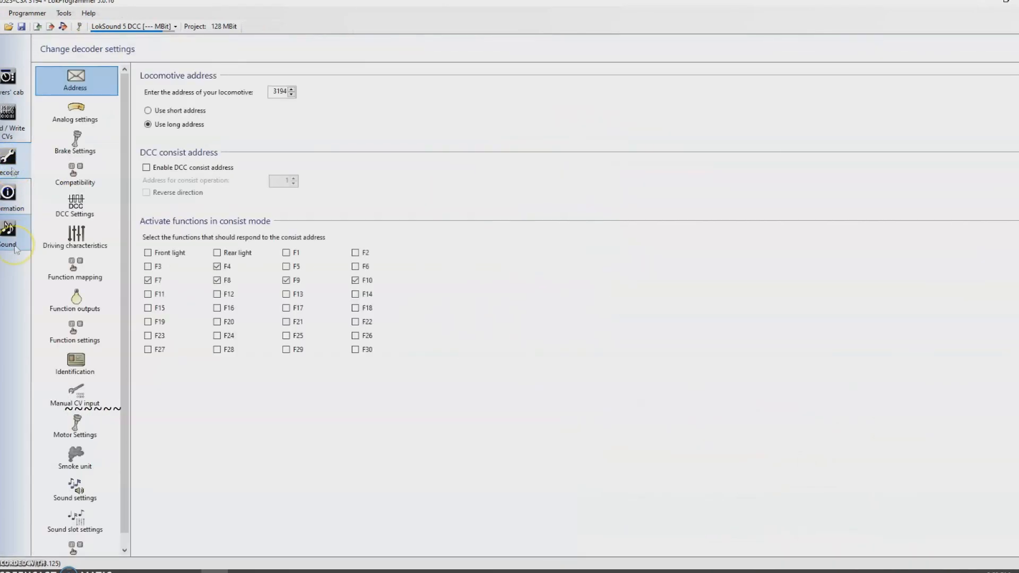
left_click(75, 274)
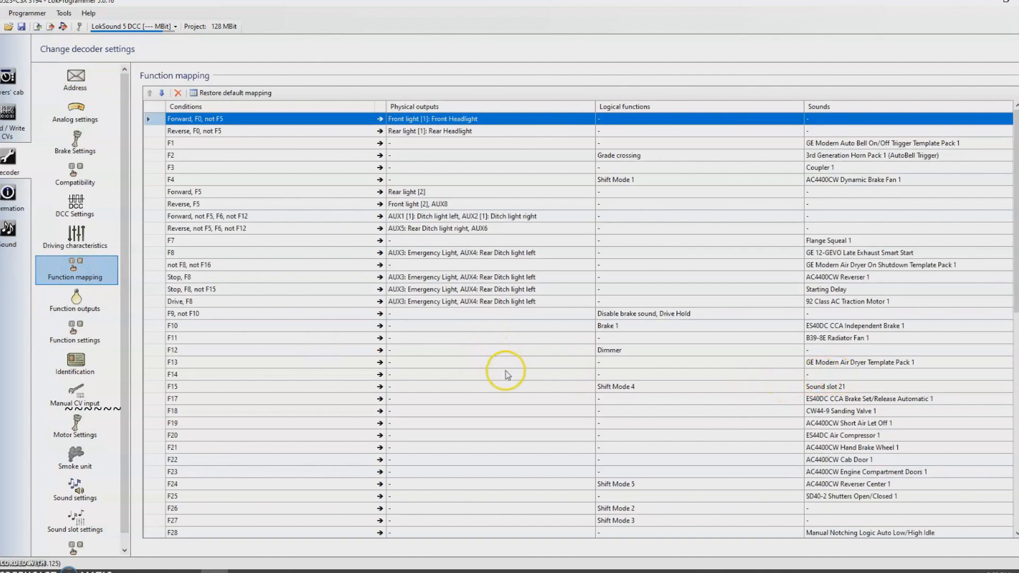
left_click(320, 365)
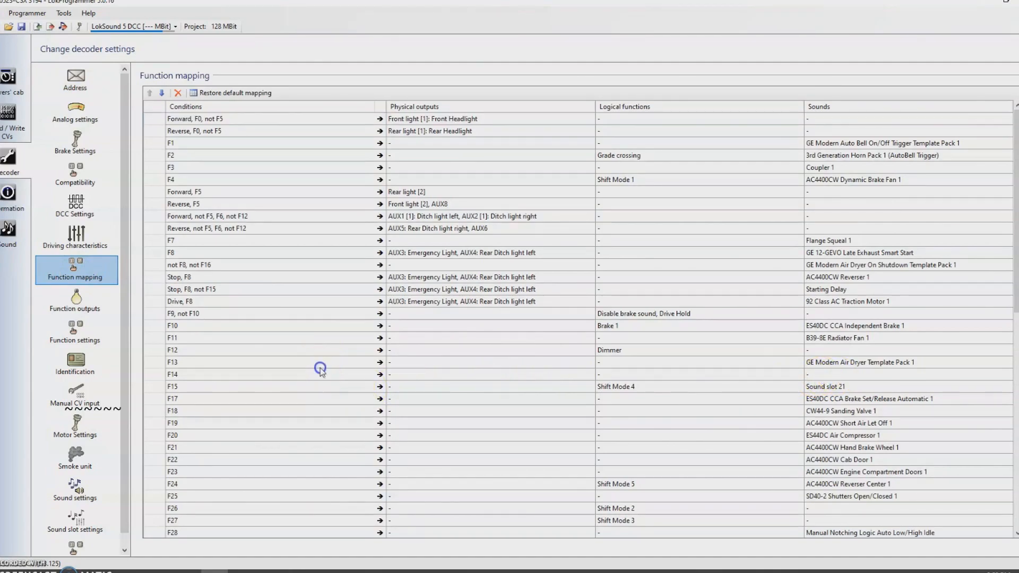
left_click(353, 374)
left_click(929, 374)
left_click(1007, 375)
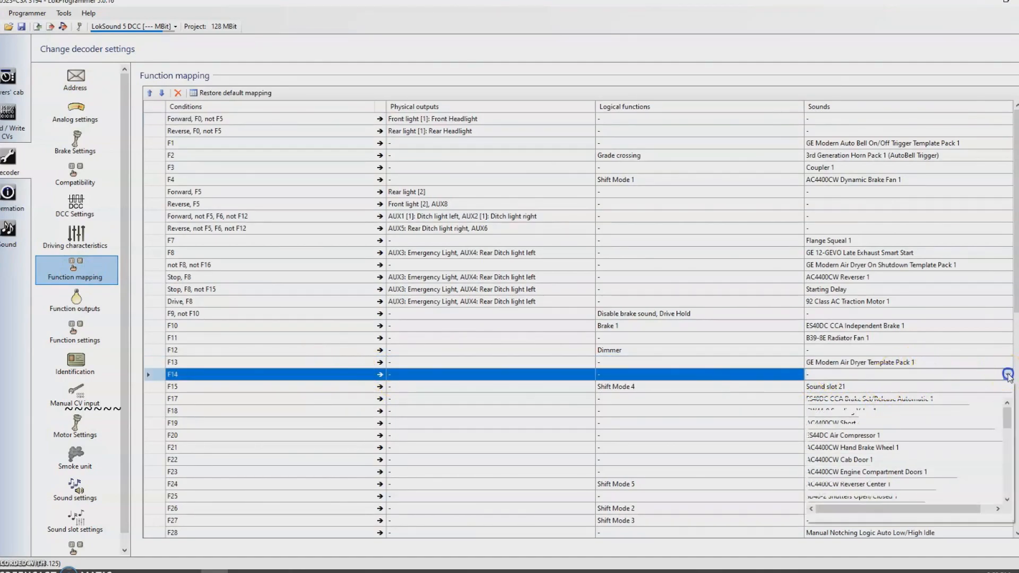
left_click_drag(1006, 414, 1002, 489)
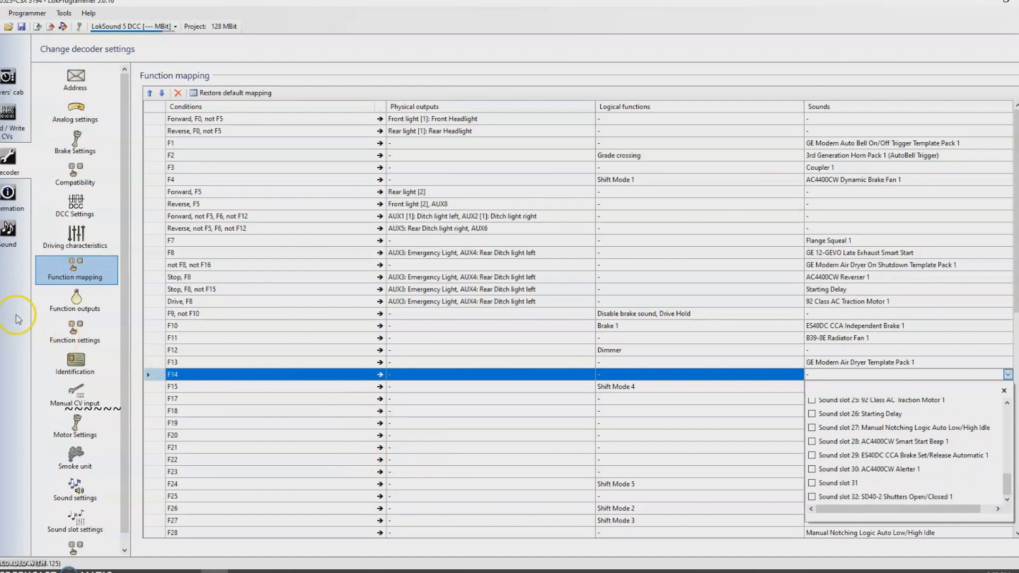
left_click(60, 271)
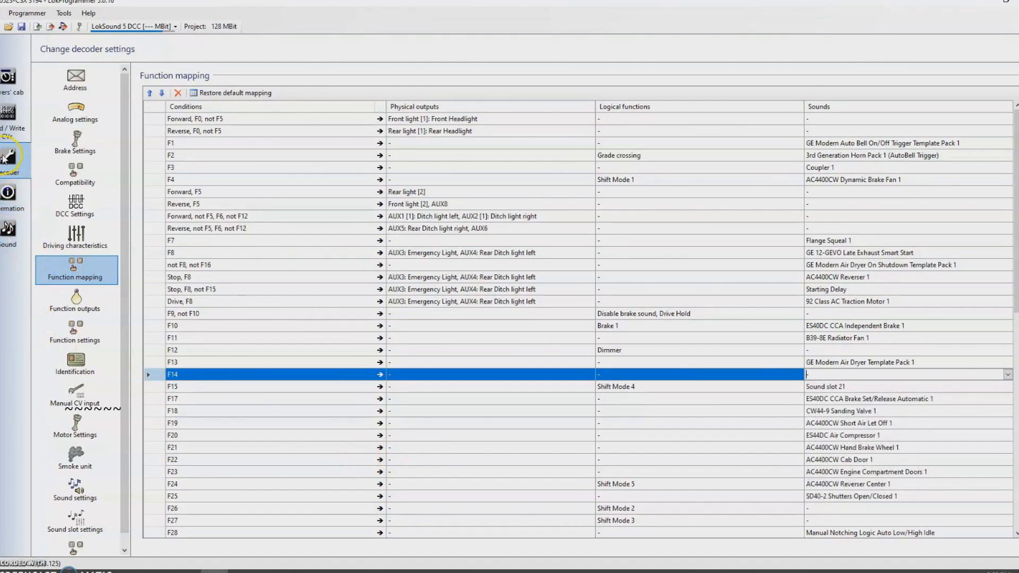
Step: Open sound slot 21 and name it Radio in its sound slot properties
left_click(11, 235)
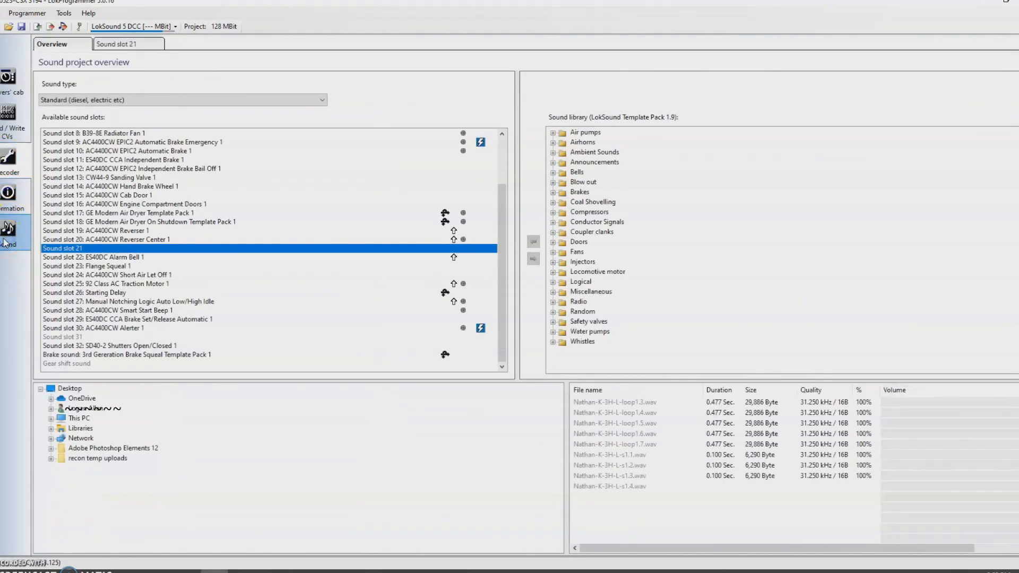
double_click(95, 252)
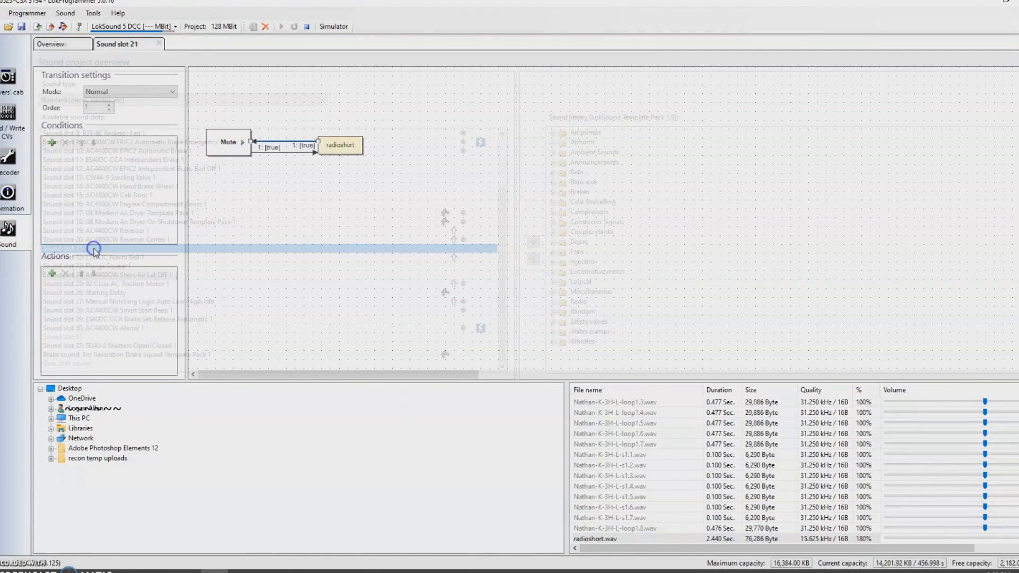
left_click(77, 43)
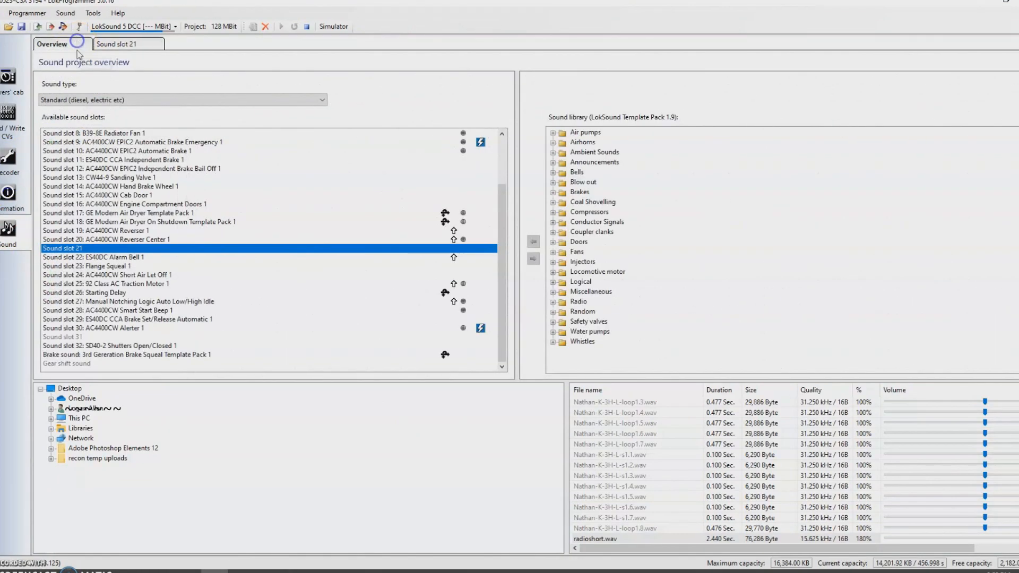
double_click(101, 249)
left_click(115, 96)
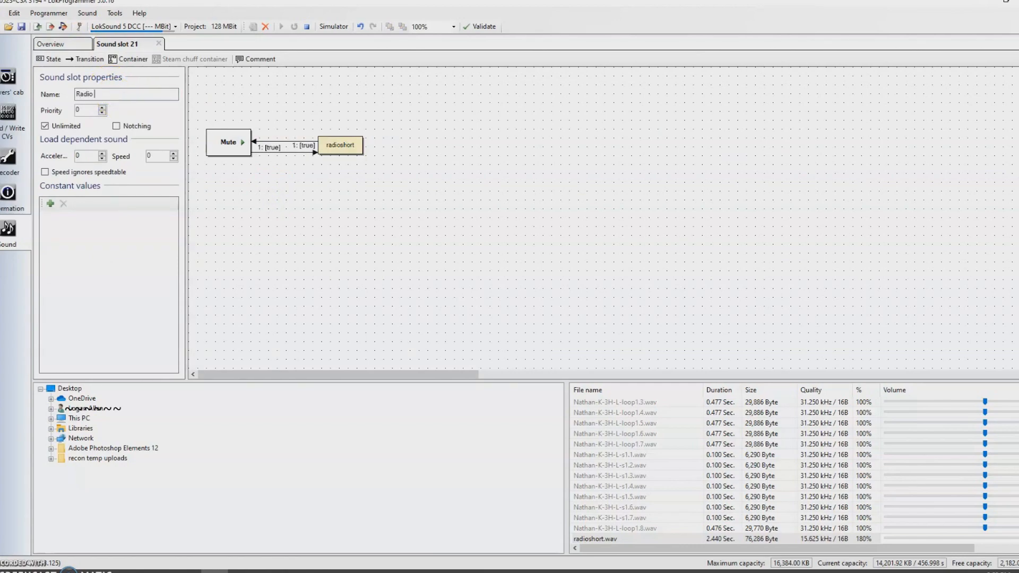
left_click(67, 42)
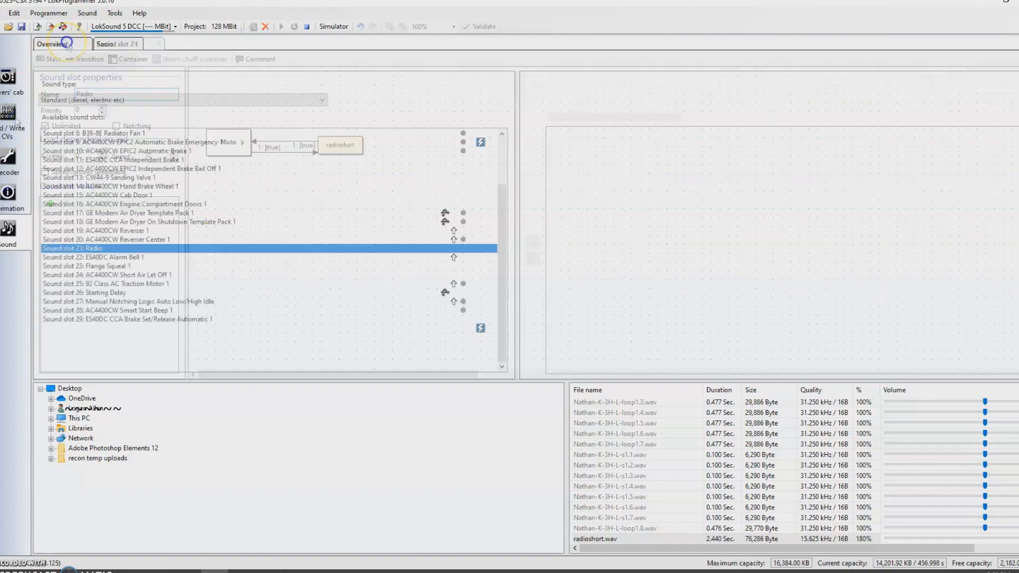
Step: Return to the decoder's function mapping and check the sound assignment for F15
left_click(7, 162)
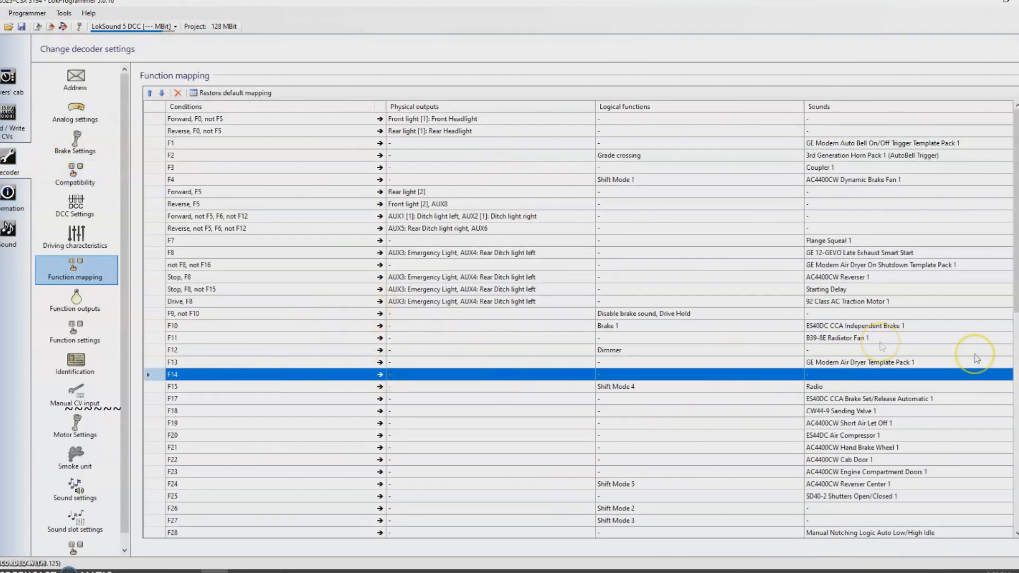
left_click(992, 365)
left_click(645, 389)
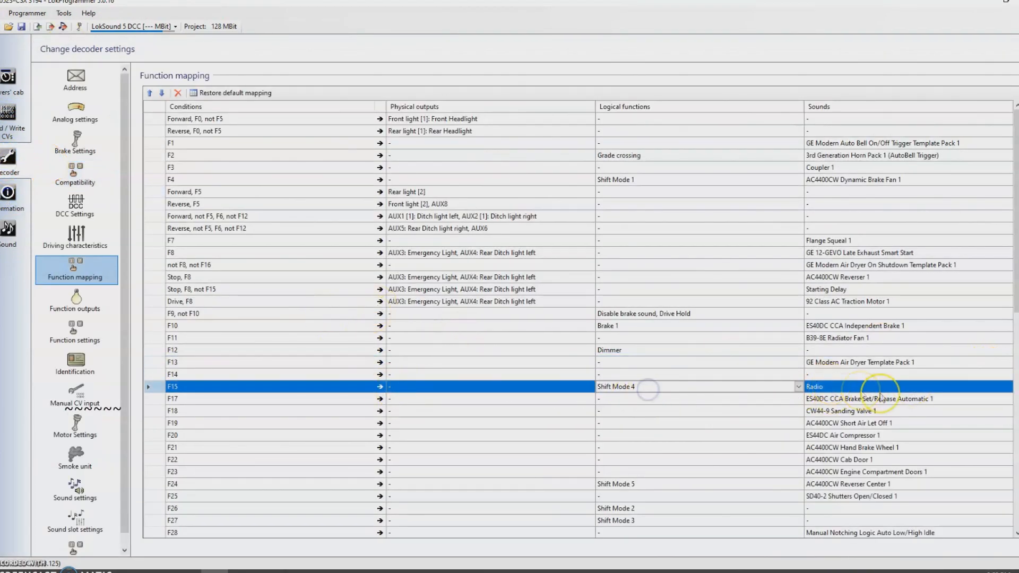
left_click(1004, 387)
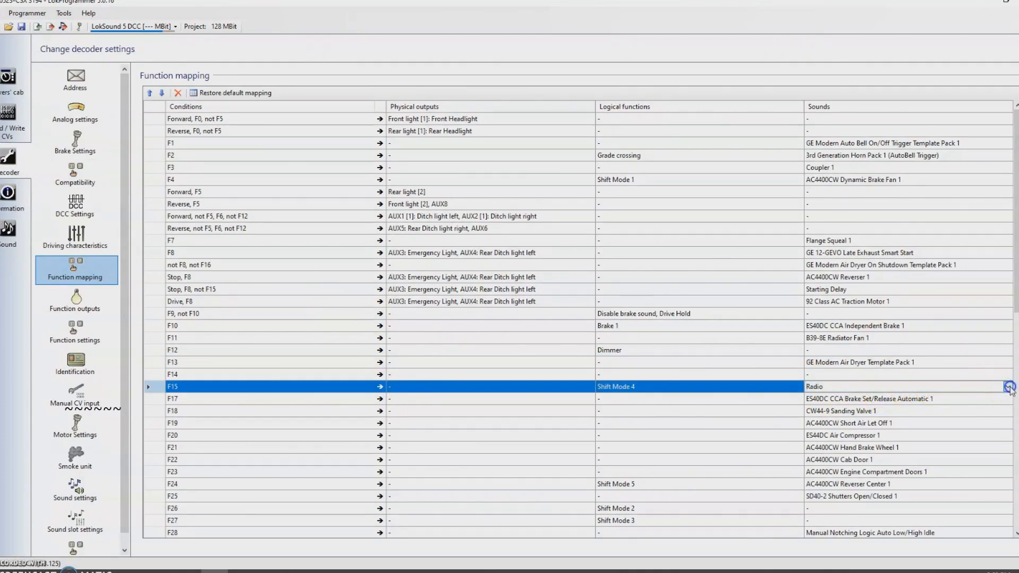
left_click(1008, 387)
mouse_move(1007, 428)
left_mouse_down()
mouse_move(1007, 492)
mouse_move(1006, 424)
left_mouse_up()
left_click(1009, 388)
left_click(51, 27)
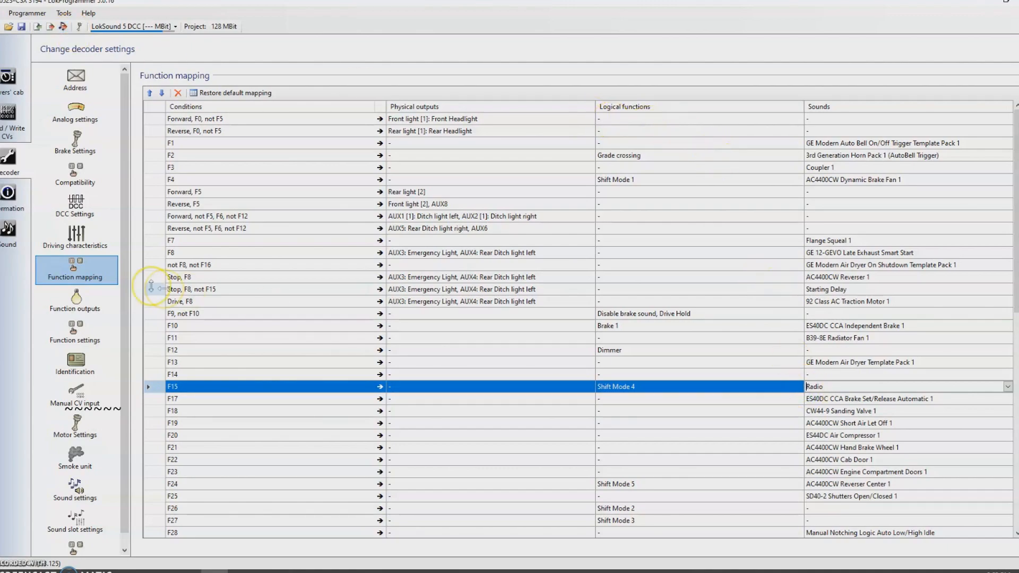
Step: Reopen the Radio sound slot and delete the transition leading from radioshort back to Mute
left_click(75, 493)
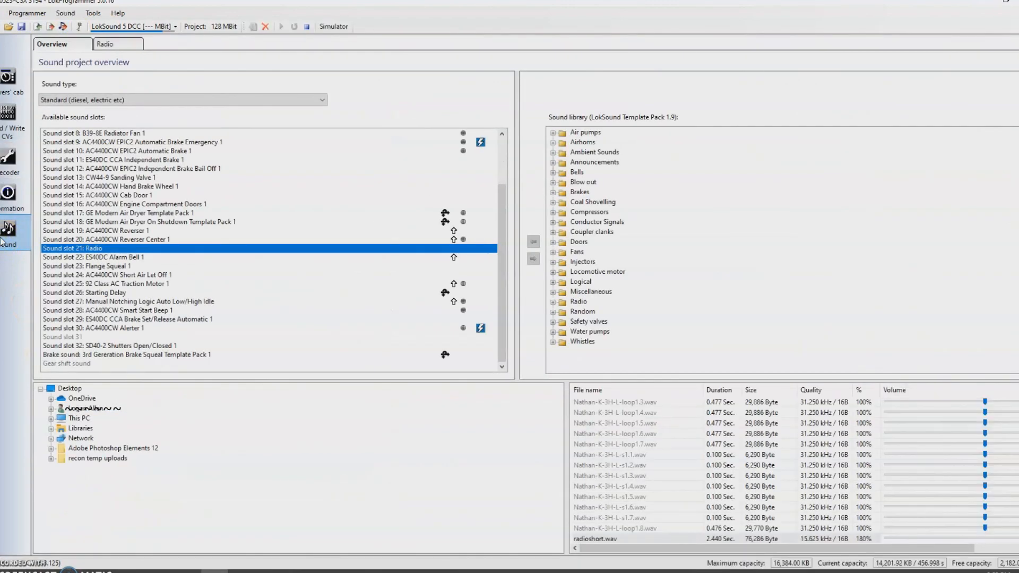
double_click(94, 249)
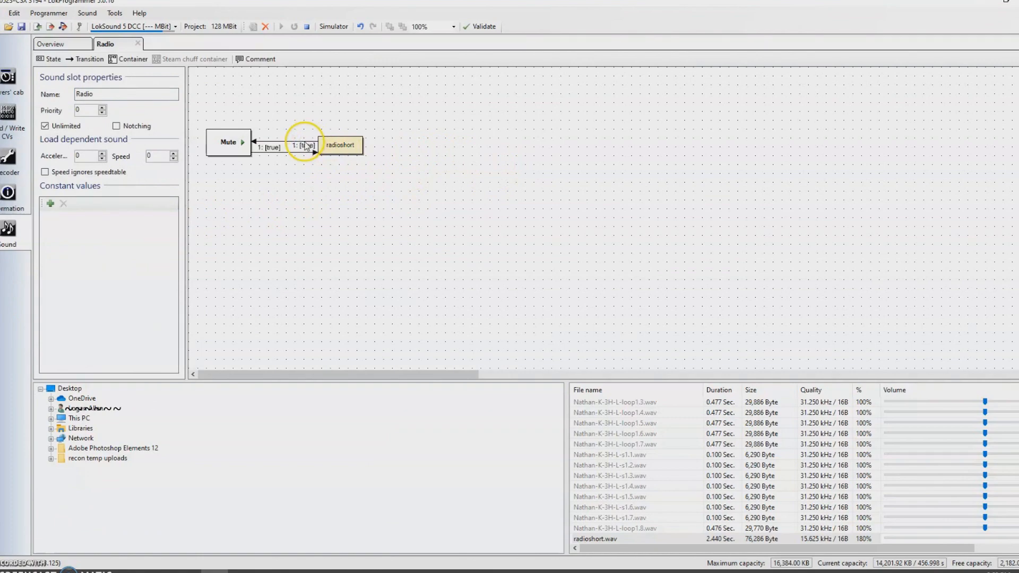
left_click(305, 144)
left_click(403, 150)
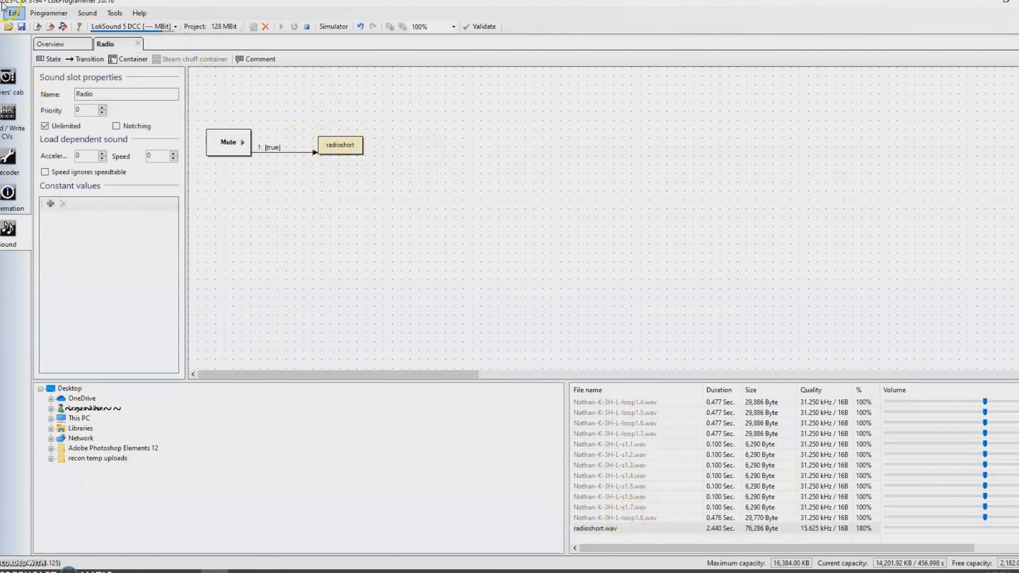
Step: Add the copshort wave file from the 3194 folder to the project's sound files
left_click(87, 13)
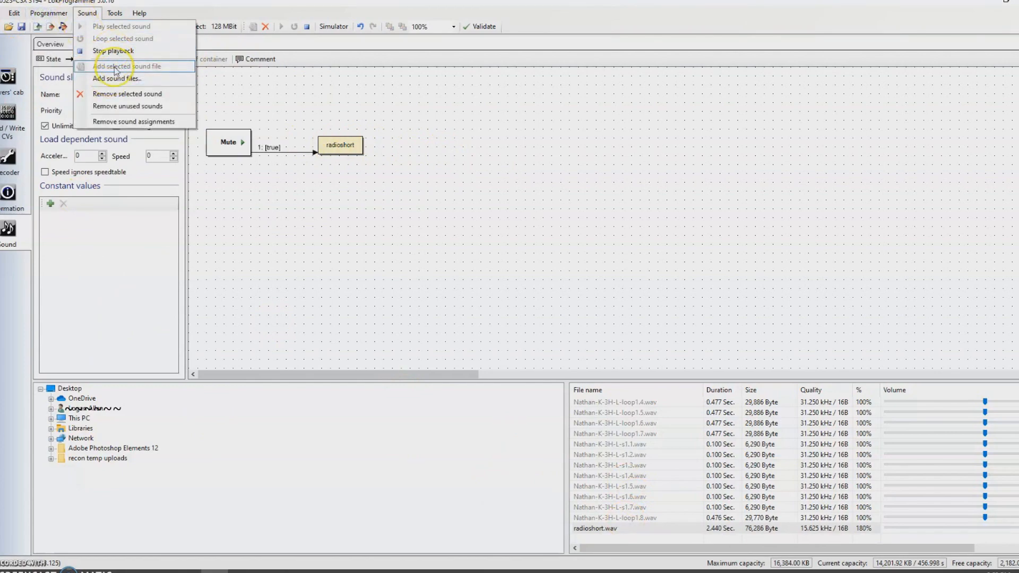
left_click(109, 79)
scroll(249, 215, "down", 2)
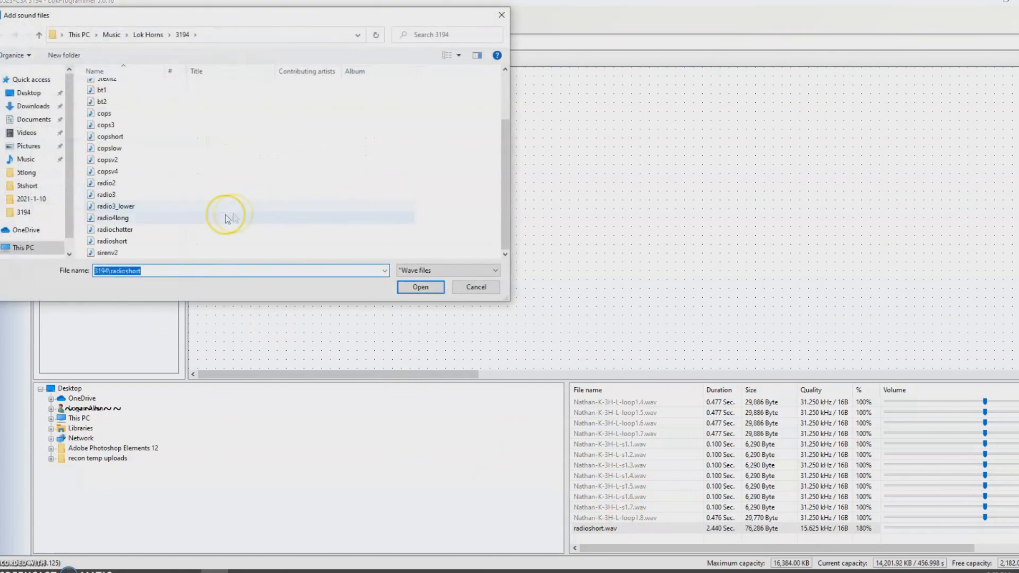
scroll(204, 183, "up", 2)
scroll(193, 180, "down", 2)
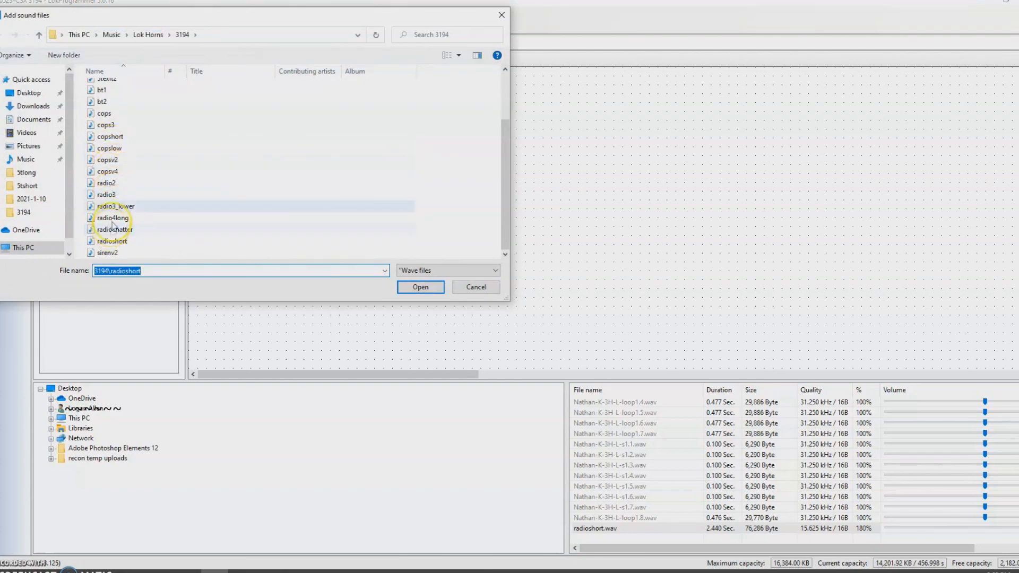
left_click(108, 137)
left_click(420, 287)
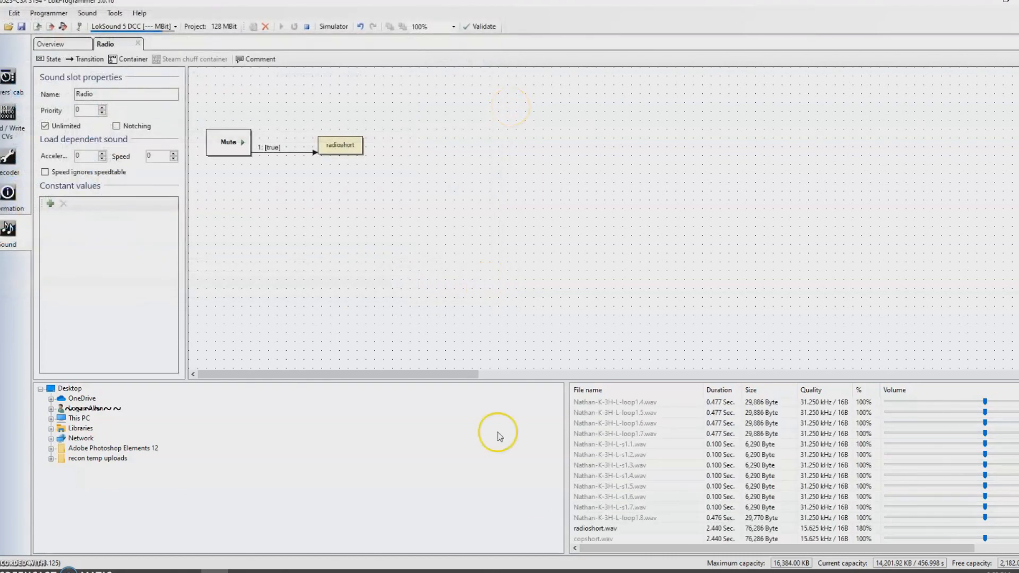
Step: Place copshort.wav as a new state in the Radio slot, level with radioshort and to its right
left_click(593, 534)
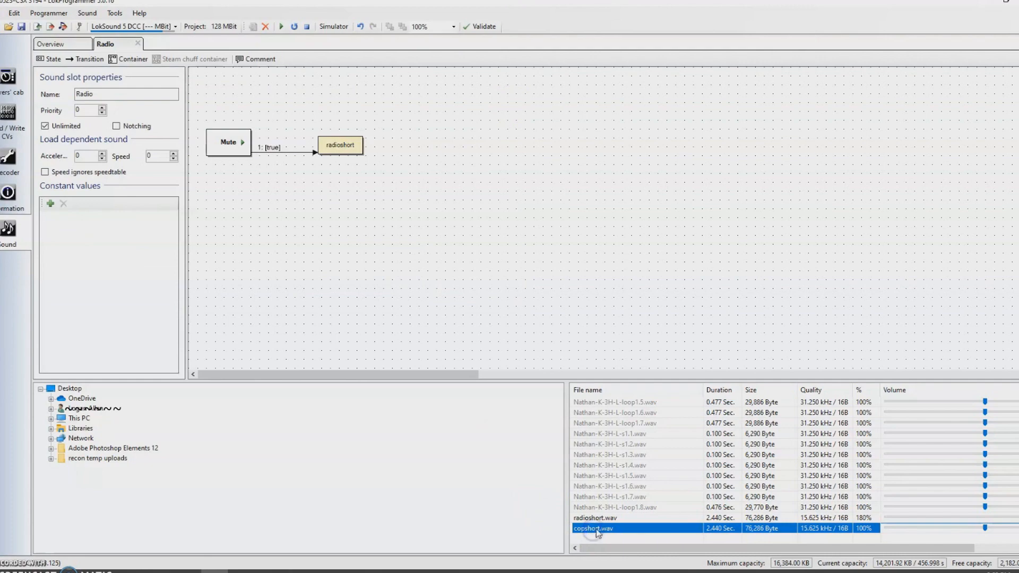
left_click_drag(595, 532, 502, 177)
left_click_drag(510, 151, 457, 147)
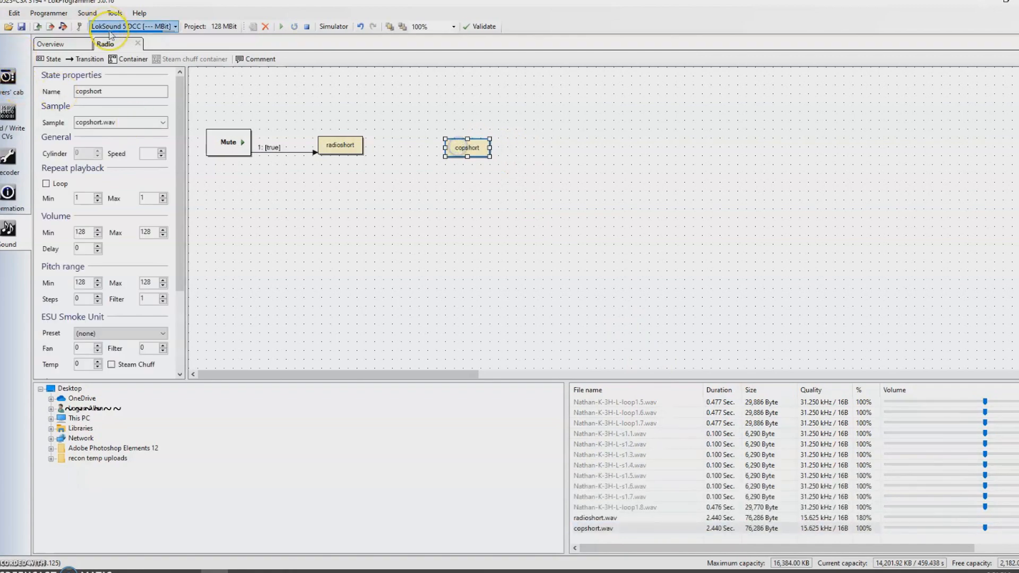
Step: Draw a transition from the copshort state back to Mute, routed above the radioshort state
left_click(89, 60)
left_click(479, 147)
left_click(482, 98)
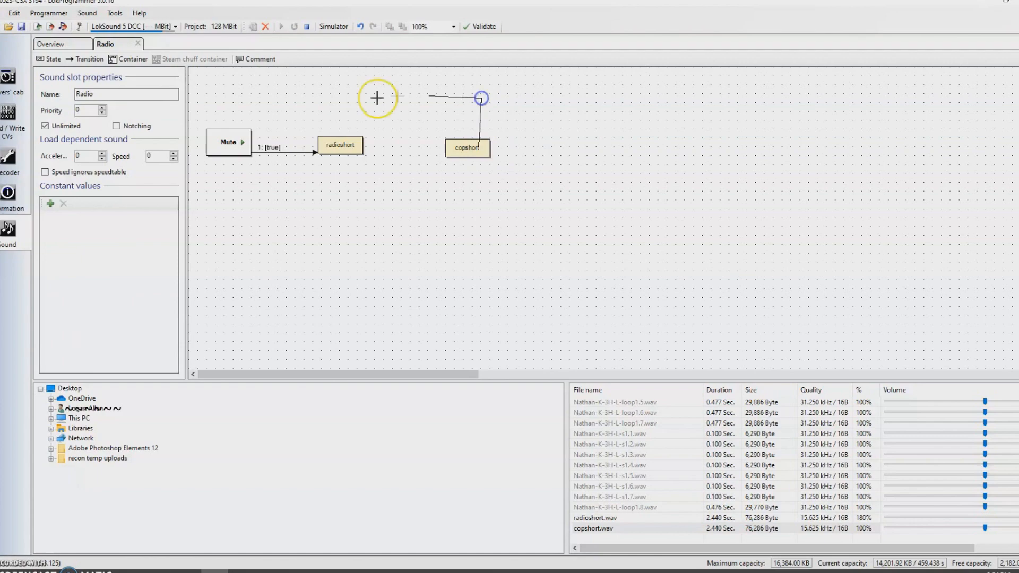
left_click(232, 93)
left_click(236, 137)
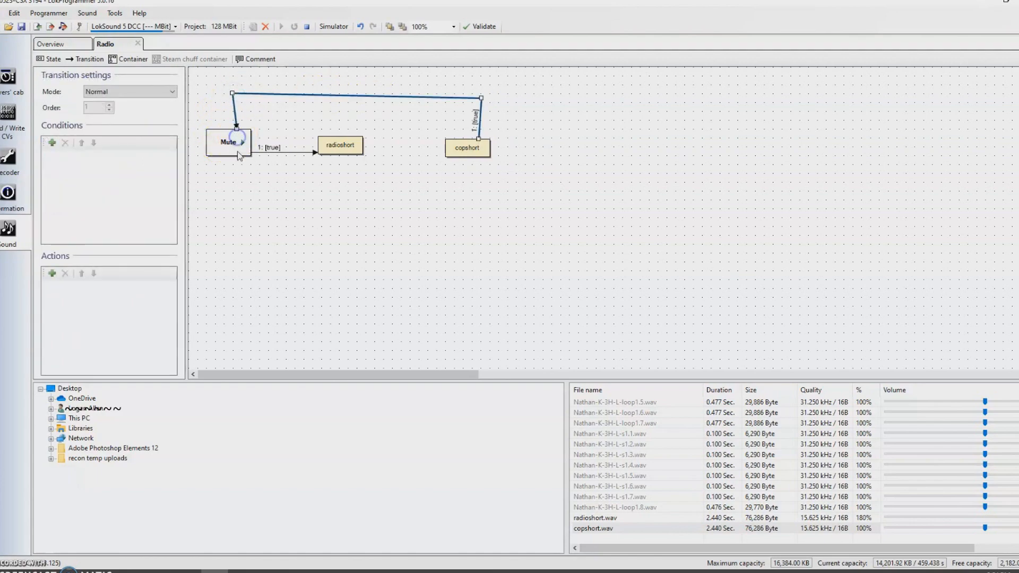
Step: Open sound slot 5, Coupler 1, and copy the Silence (Coupling pause) state together with its F = false transition
left_click(50, 45)
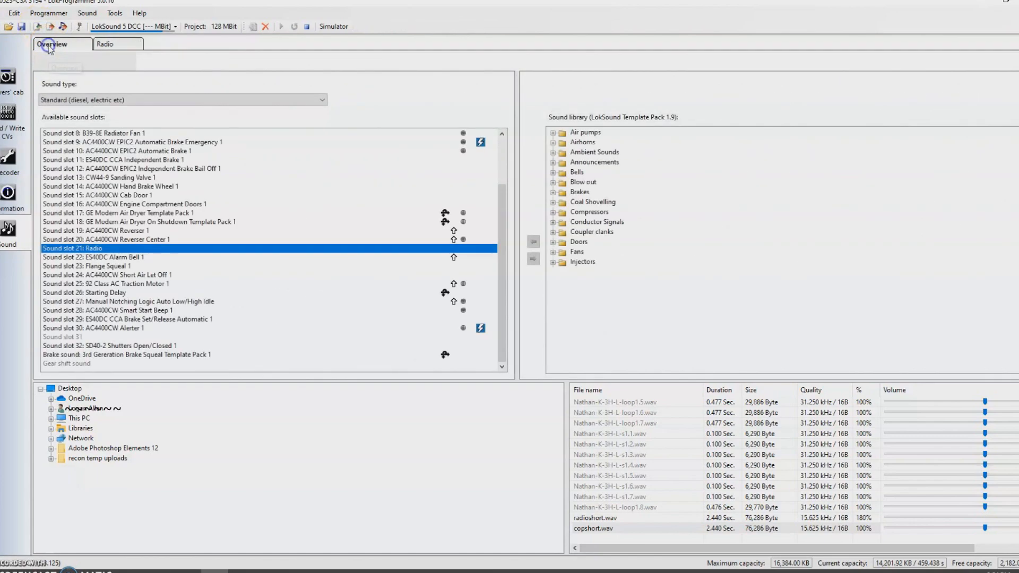
scroll(105, 159, "up", 3)
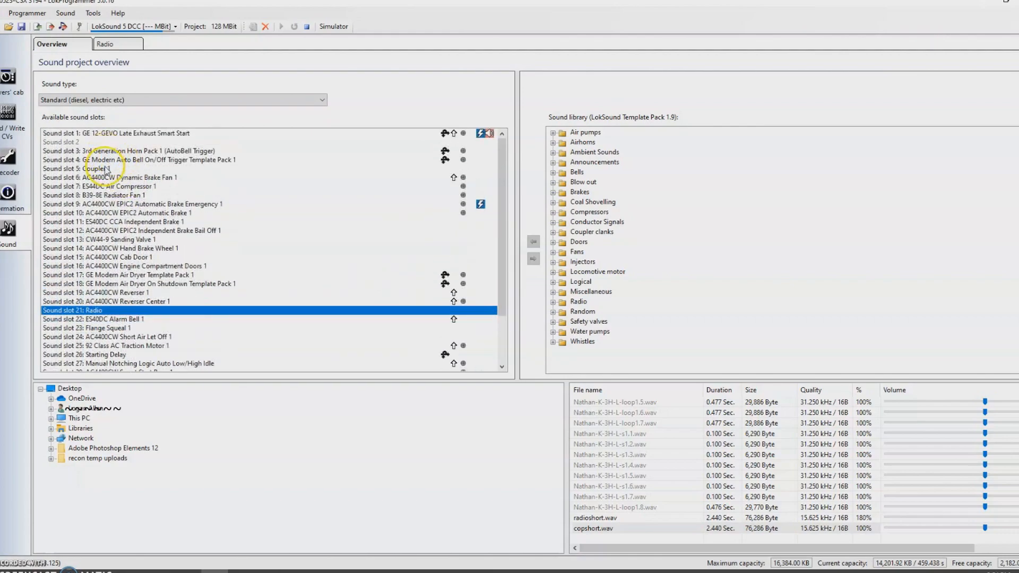
double_click(106, 169)
left_click(485, 137)
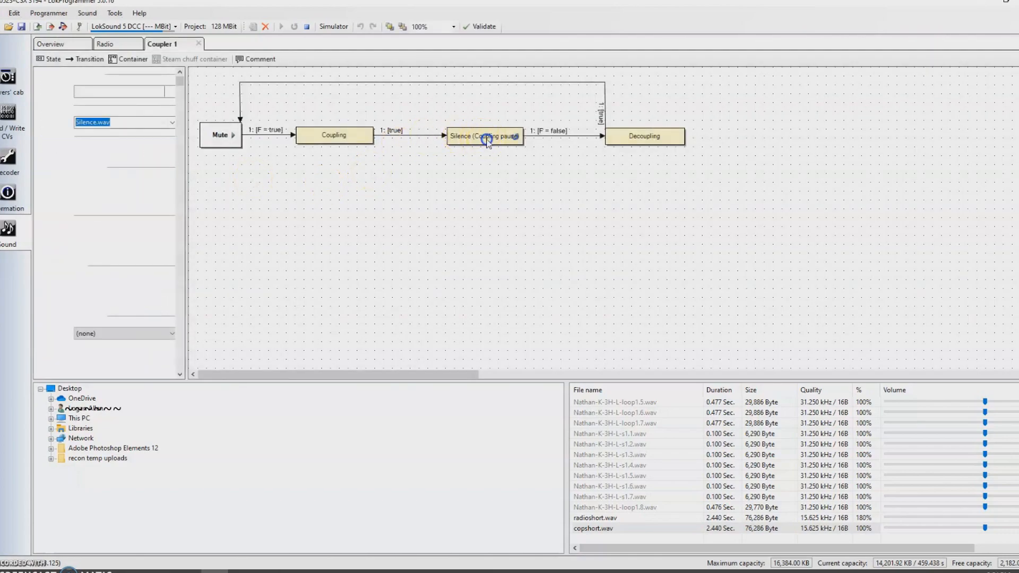
left_click(563, 139)
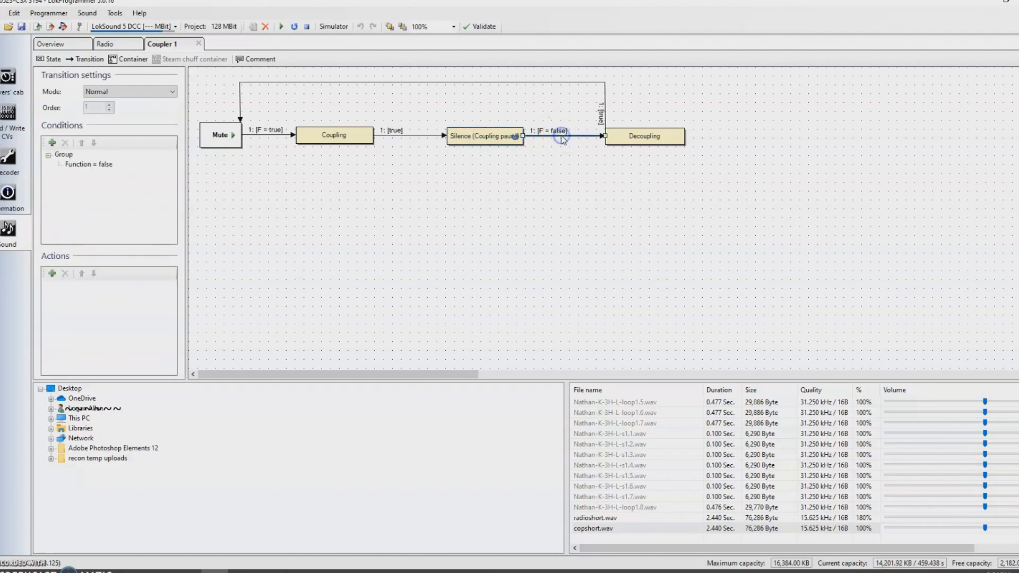
left_click(505, 143)
left_click(558, 137, "ctrl")
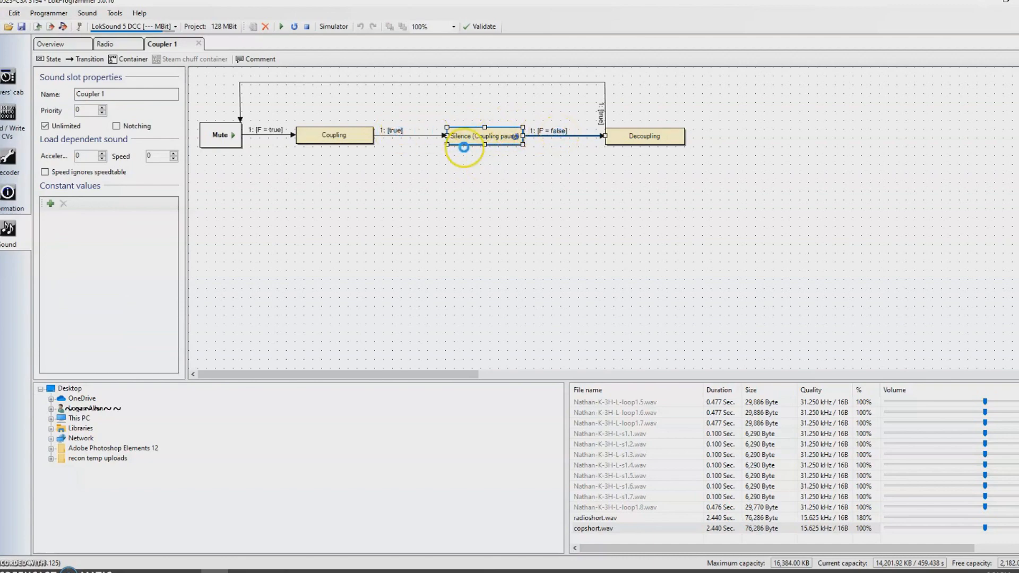
Step: Paste the copied silence state and transition into the Radio slot, and arrange the silence state between radioshort and copshort
left_click(106, 44)
left_click(408, 198)
key("ctrl+v")
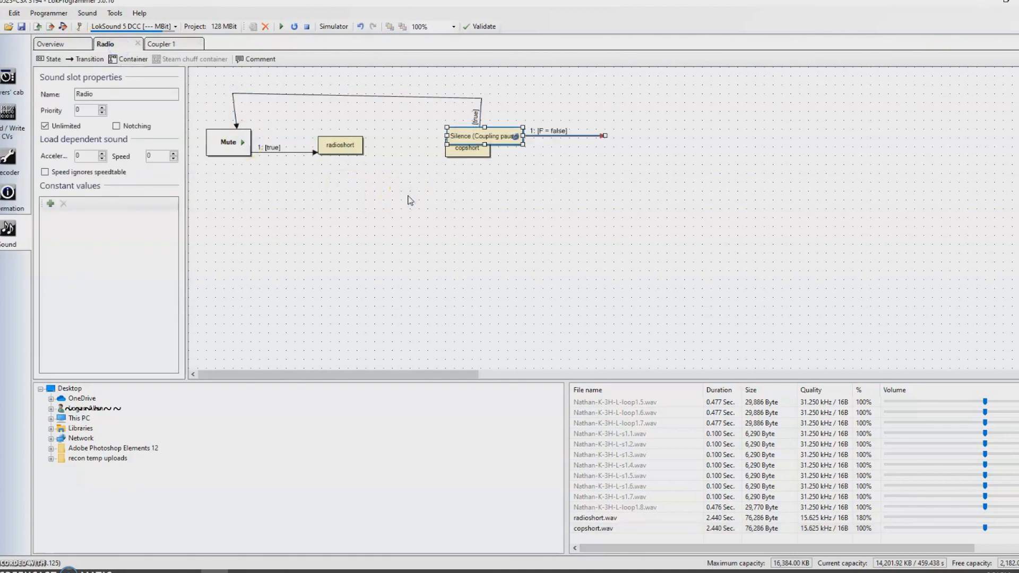
left_click_drag(467, 146, 408, 194)
left_click_drag(471, 147, 565, 141)
left_click(403, 186)
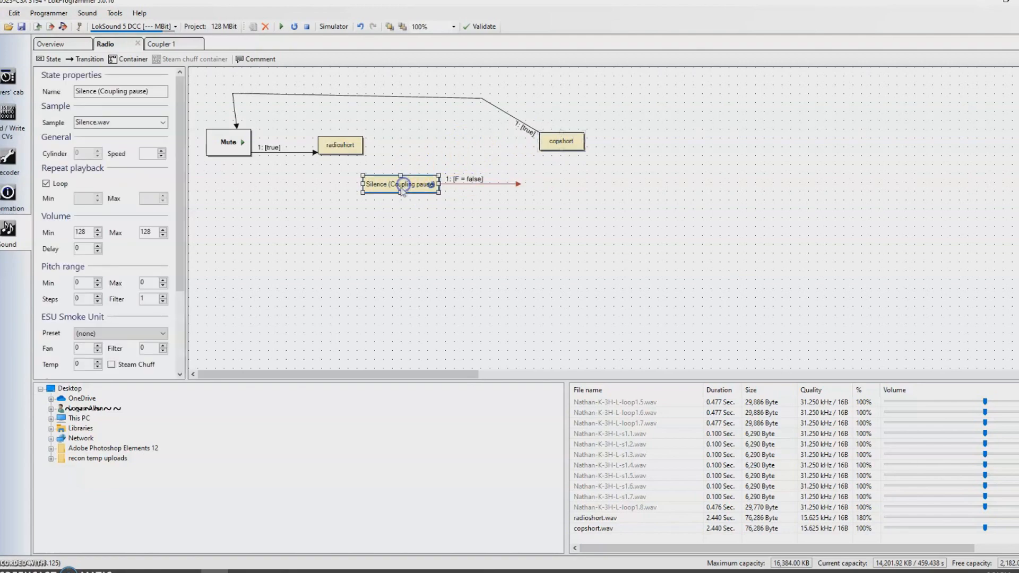
left_click_drag(400, 187, 419, 149)
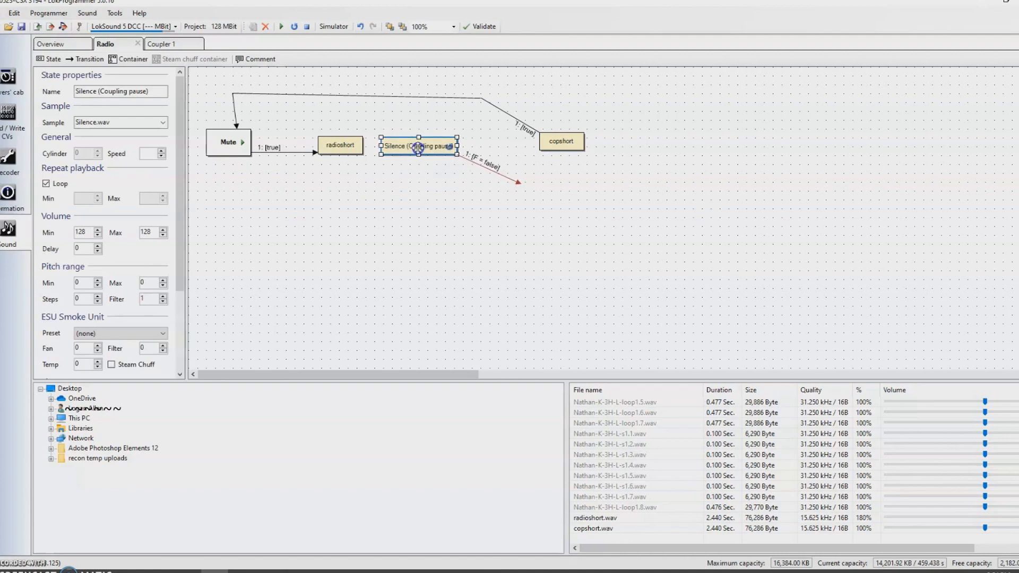
Step: Attach the loose end of the Silence (Coupling pause) state's F = false transition to the copshort state
left_click(518, 182)
left_click_drag(519, 184, 552, 144)
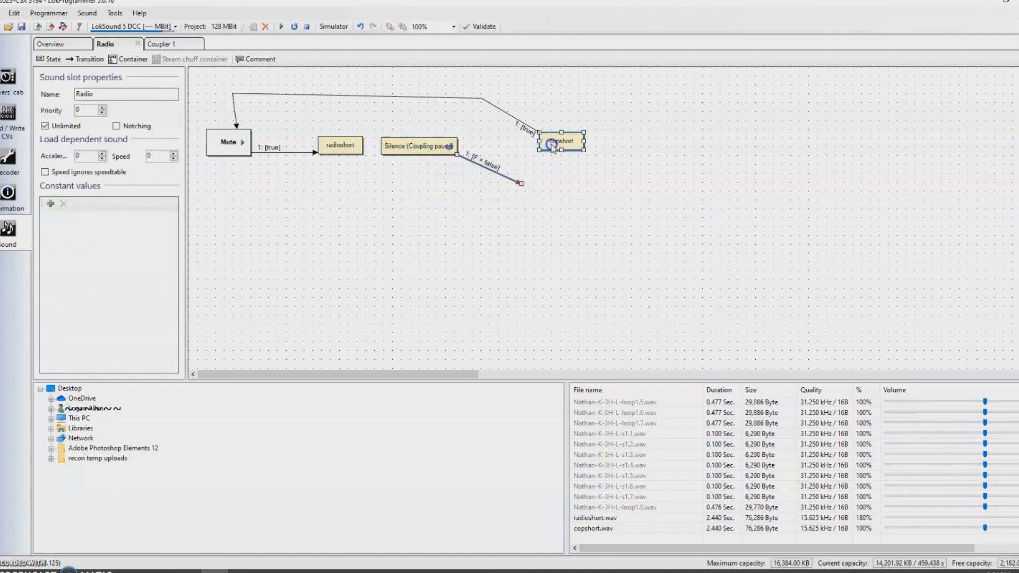
left_click(518, 183)
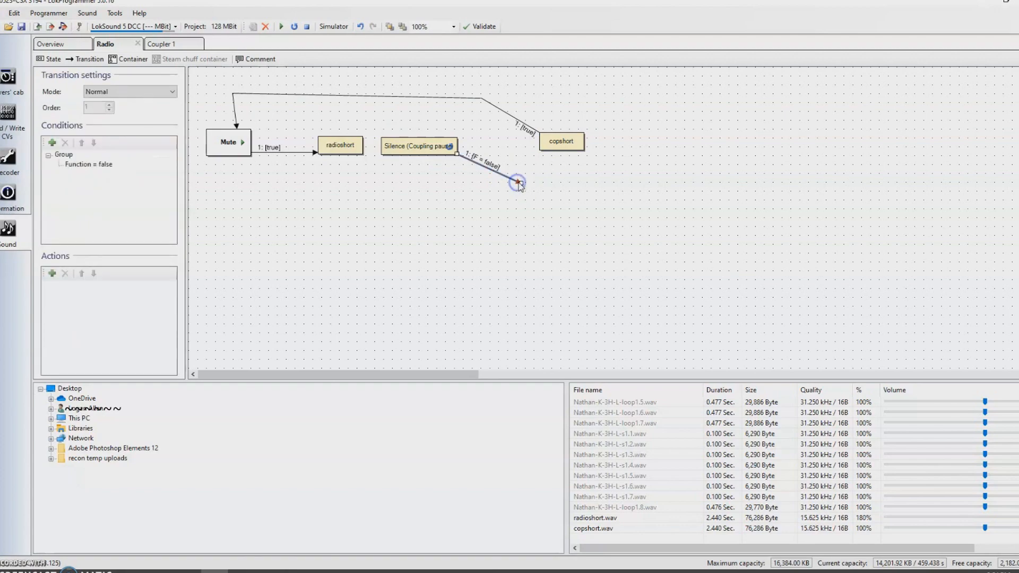
left_click_drag(522, 184, 548, 144)
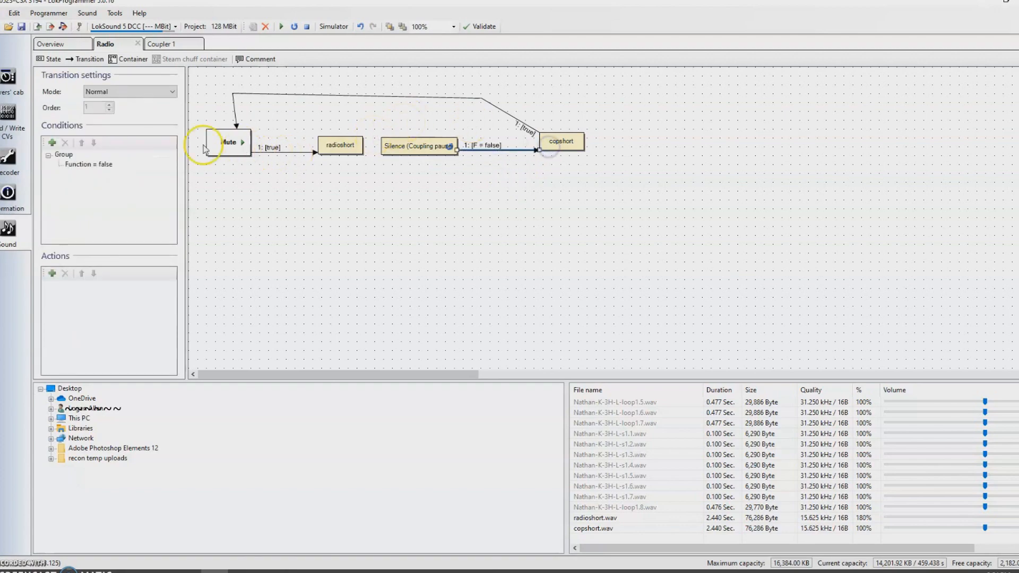
Step: Draw a transition from radioshort to the Silence (Coupling pause) state, and return to the sound project overview
left_click(88, 59)
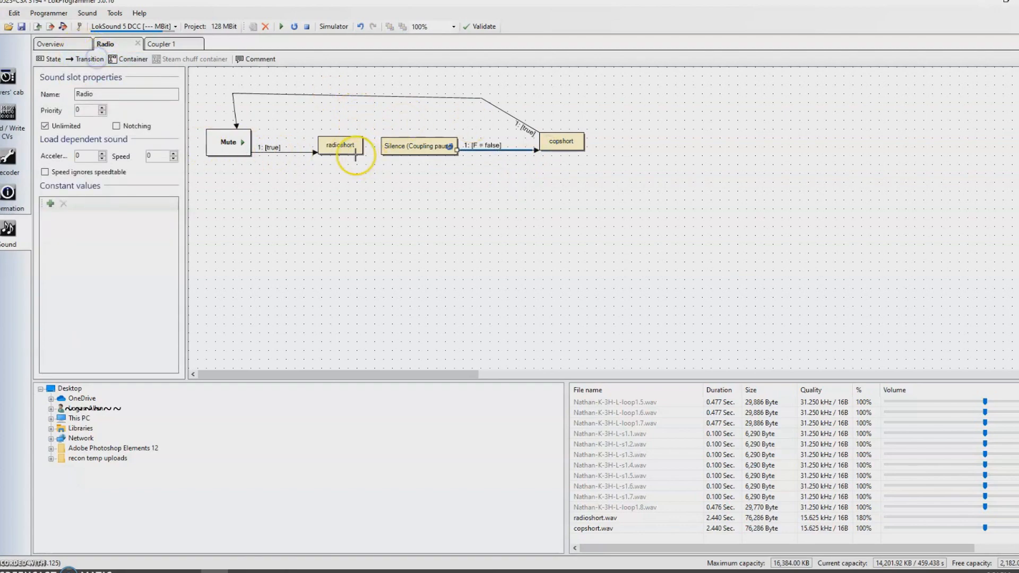
left_click_drag(349, 150, 397, 152)
left_click(405, 170)
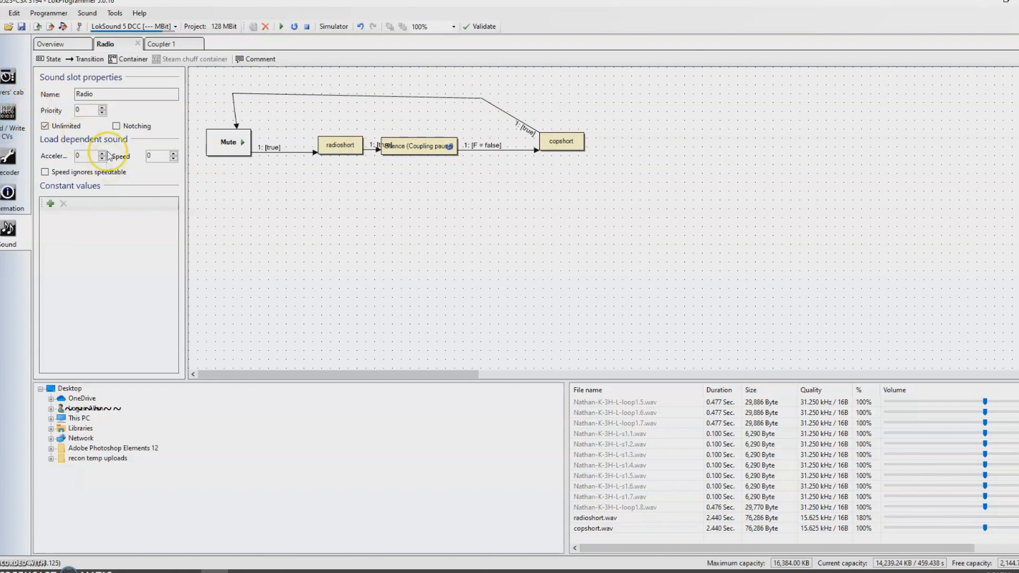
left_click(51, 43)
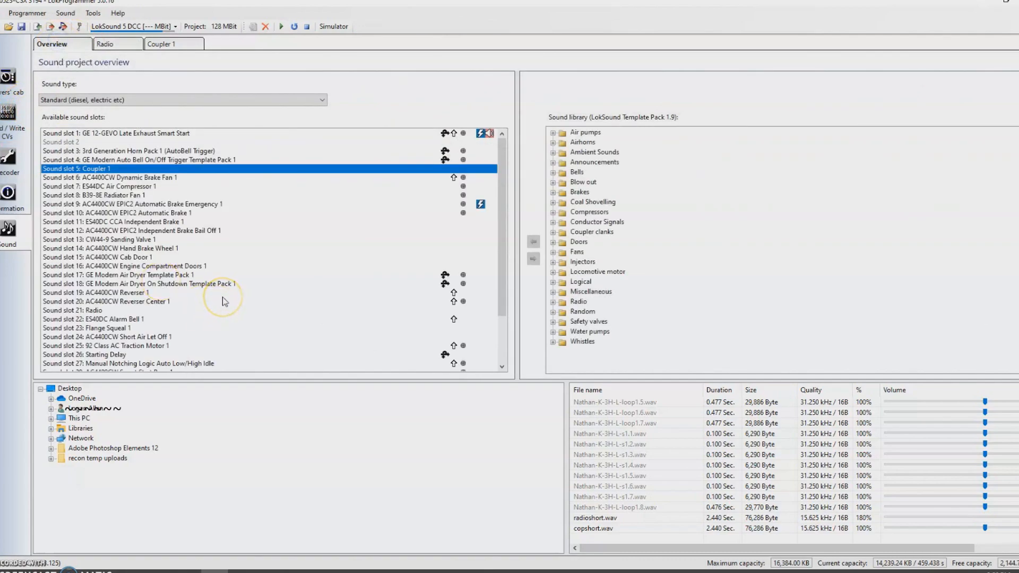